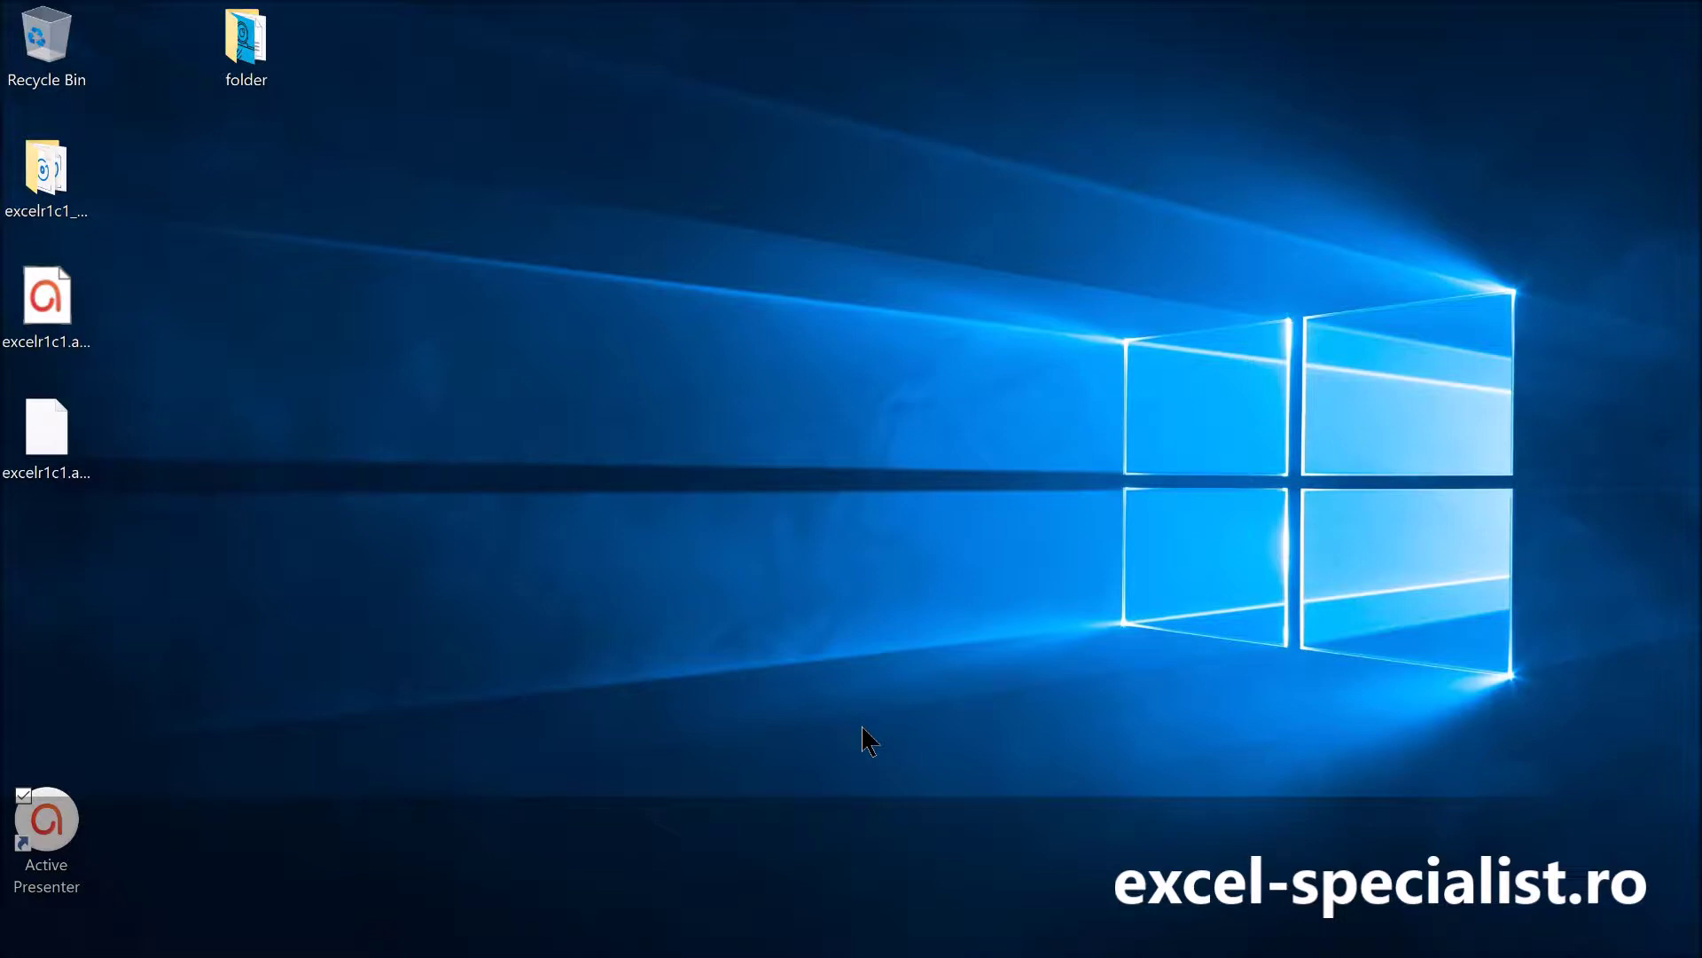
Bring the blank Book1 workbook back on screen from the taskbar.
{"action": "mouse_move", "coordinate": [766, 950]}
{"action": "left_click", "coordinate": [768, 937]}
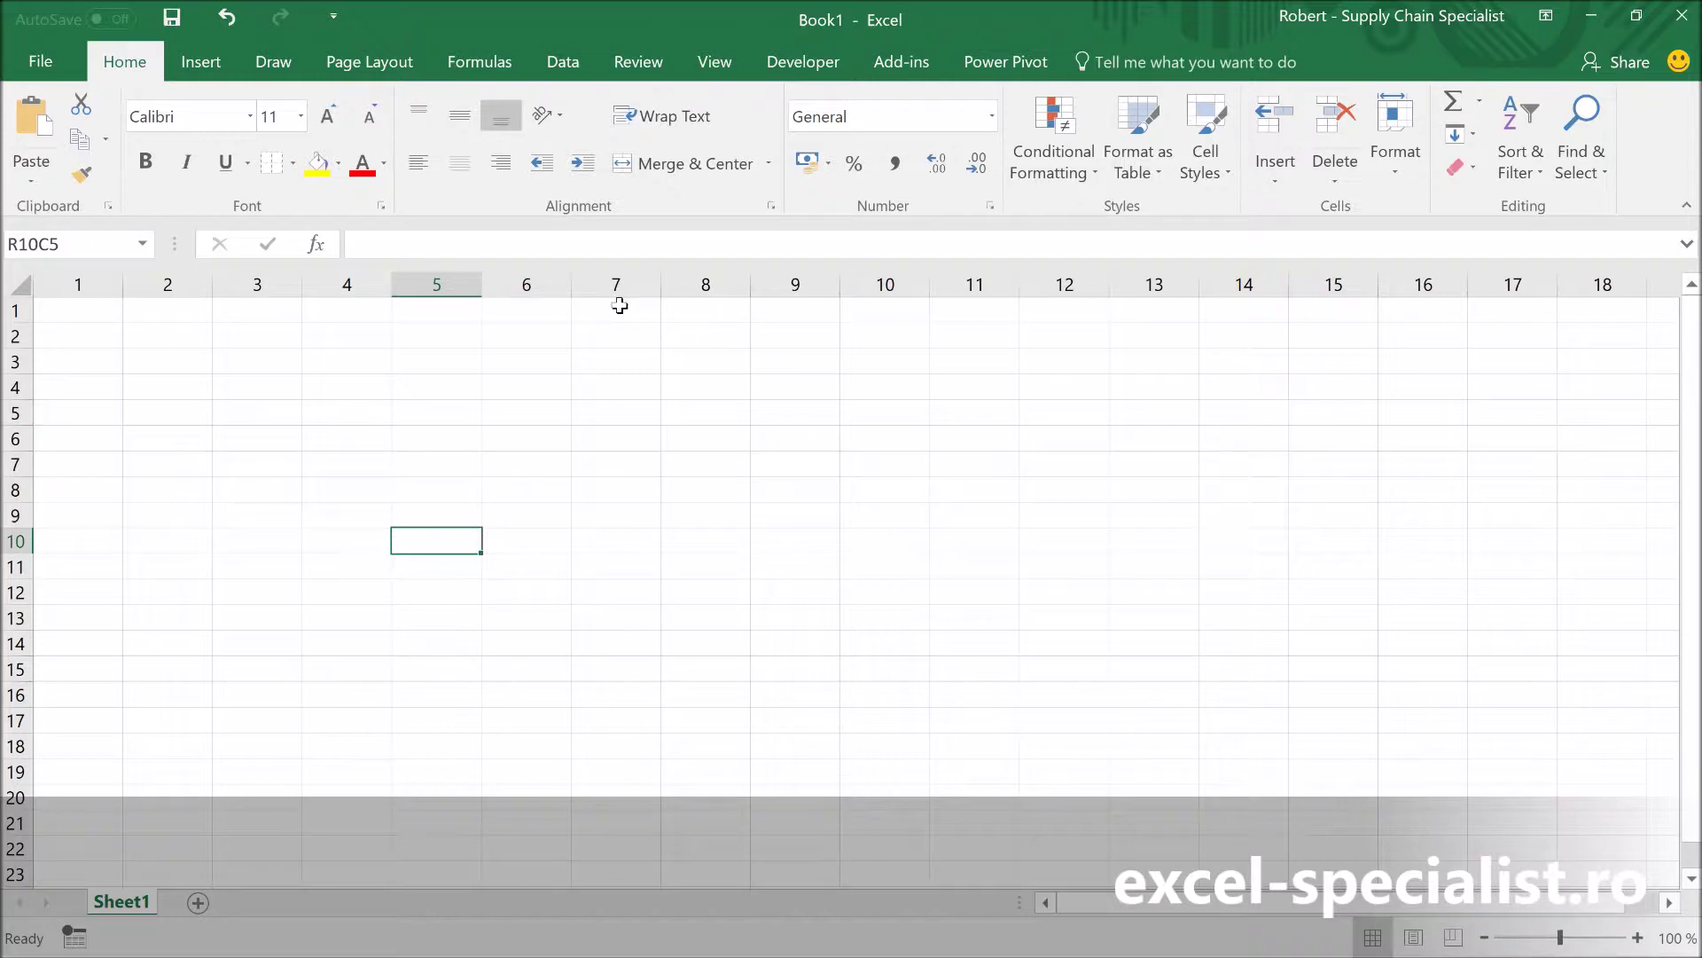
Enter 3 in R1C1 and 4 in R1C2.
{"action": "left_click", "coordinate": [89, 309]}
{"action": "type", "text": "3"}
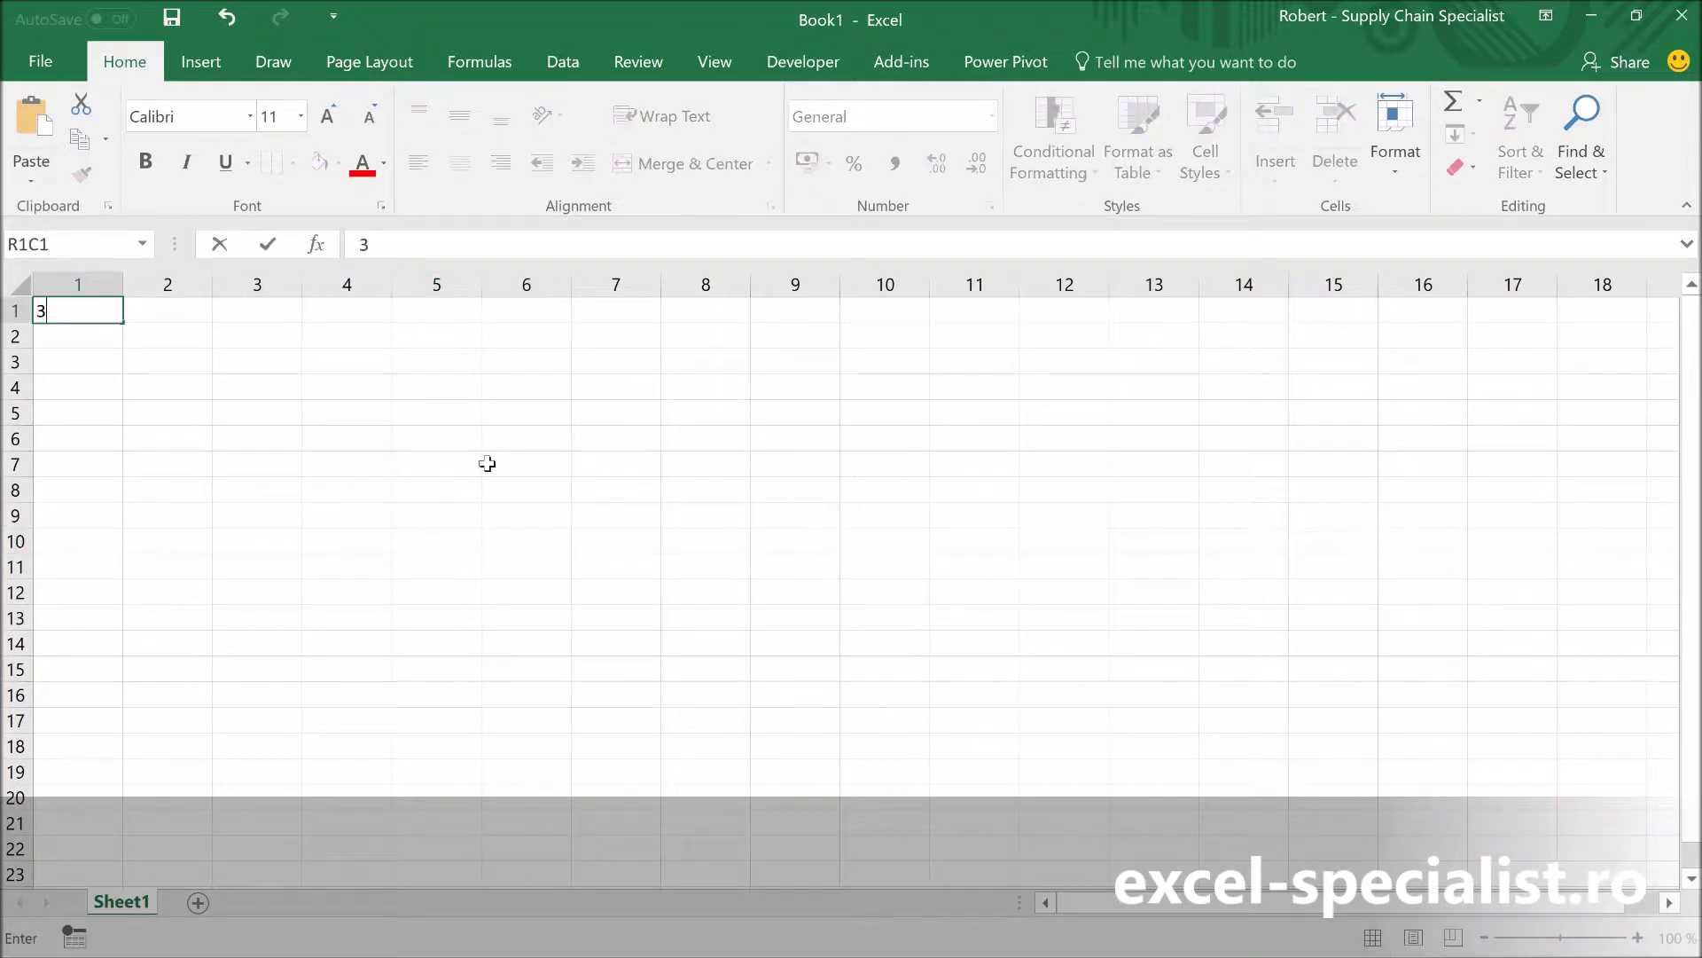
{"action": "key", "text": "Tab"}
{"action": "type", "text": "4"}
{"action": "key", "text": "Tab"}
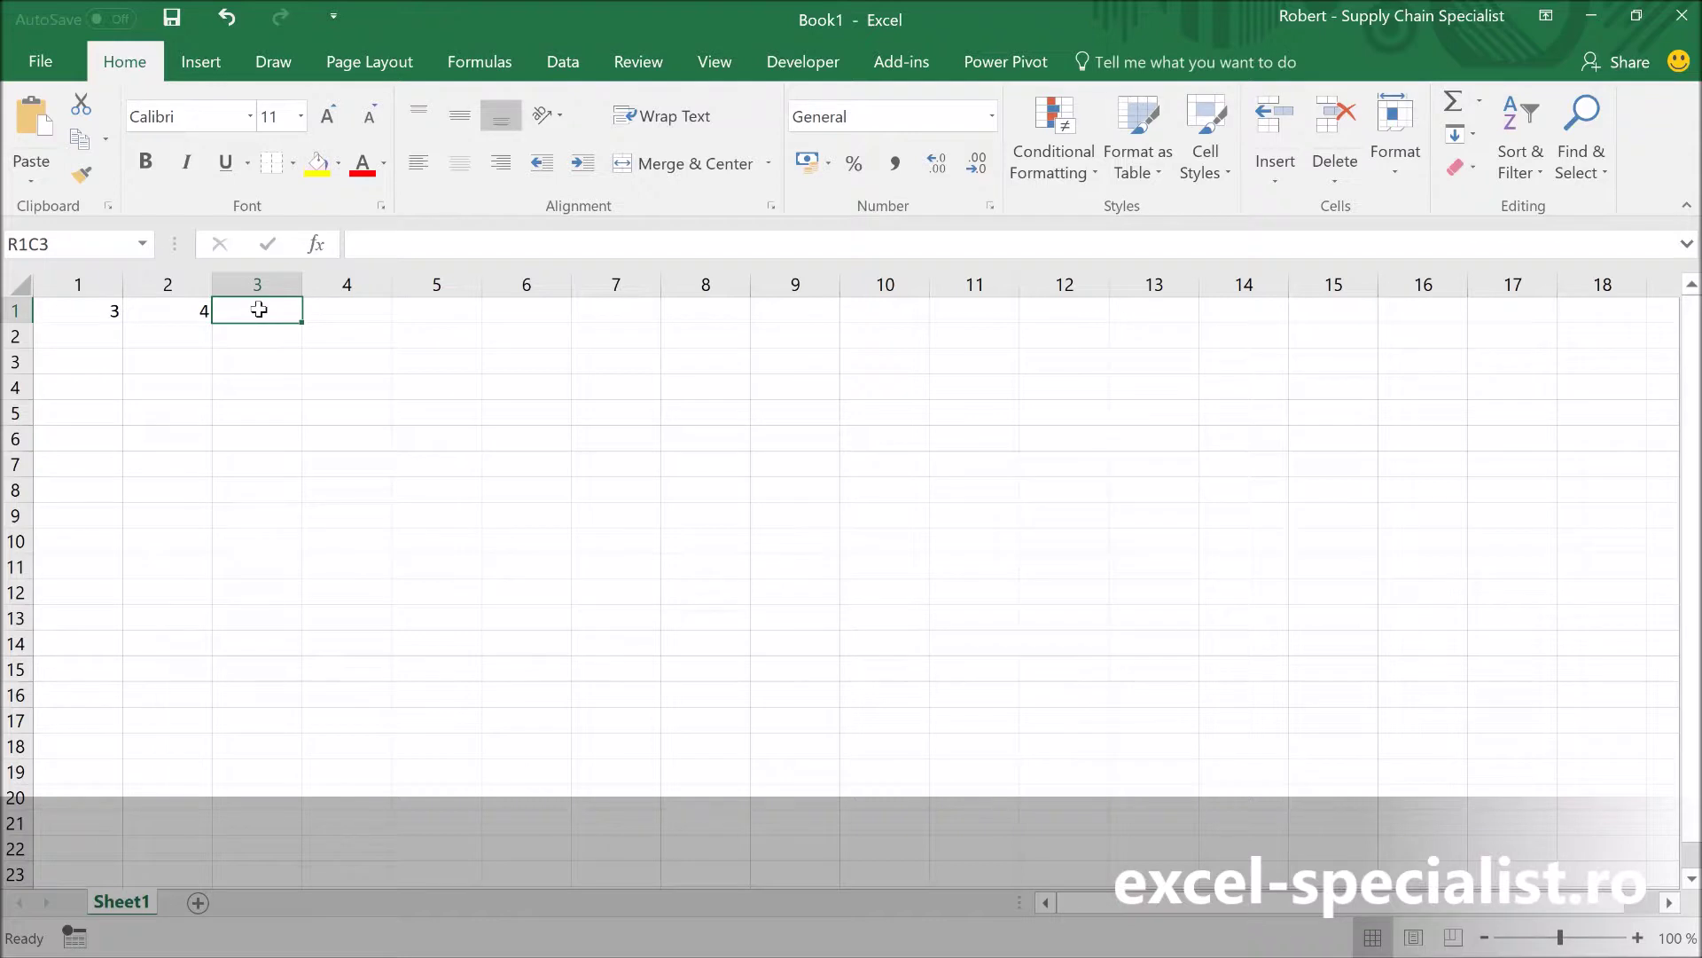
Enter =RC[-2]+RC[-1] in R1C3 by pointing at both cells, giving 7.
{"action": "type", "text": "="}
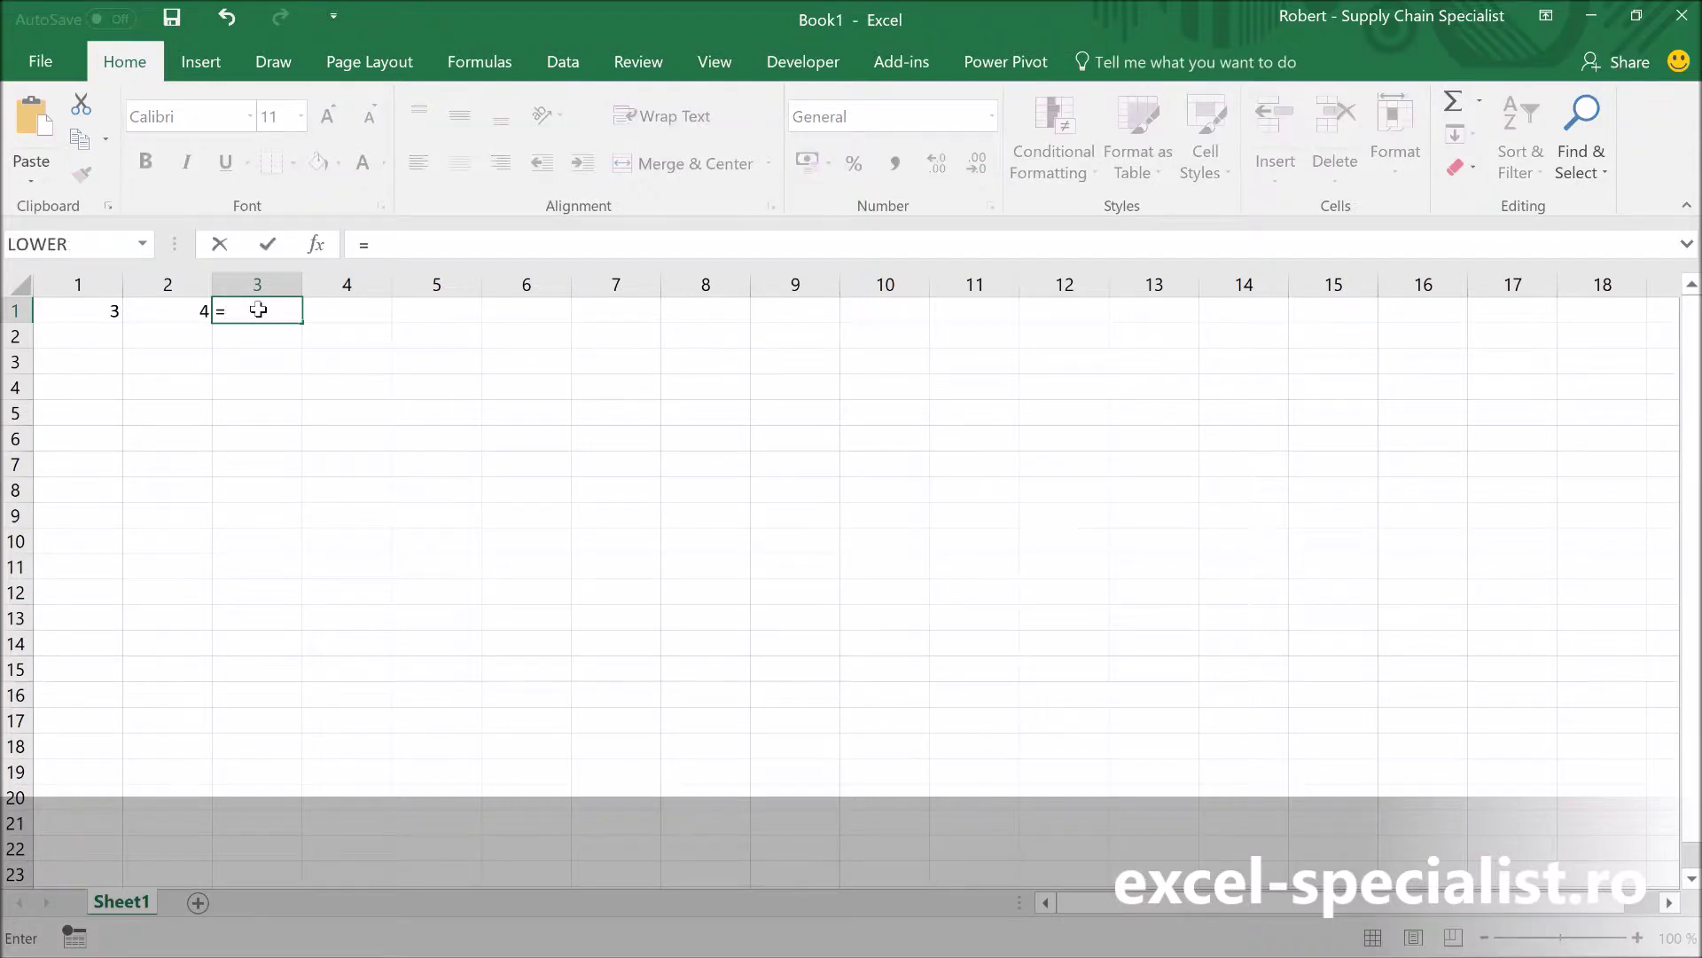
{"action": "key", "text": "Left"}
{"action": "key", "text": "Left"}
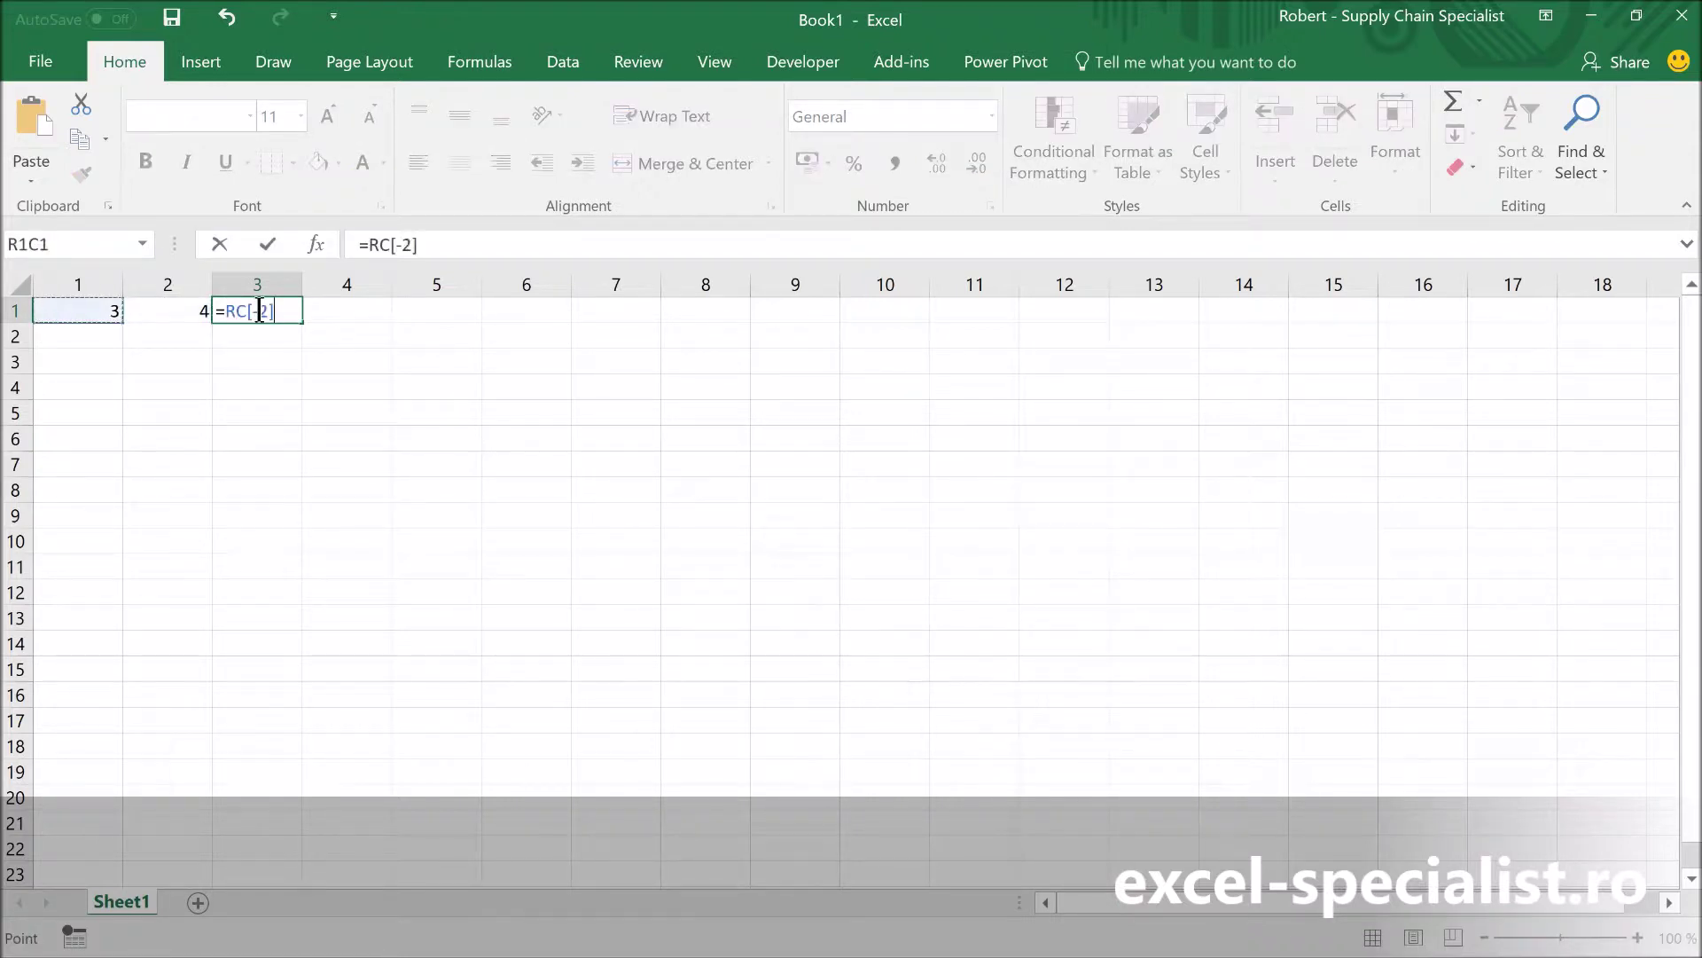
{"action": "type", "text": "+"}
{"action": "key", "text": "Left"}
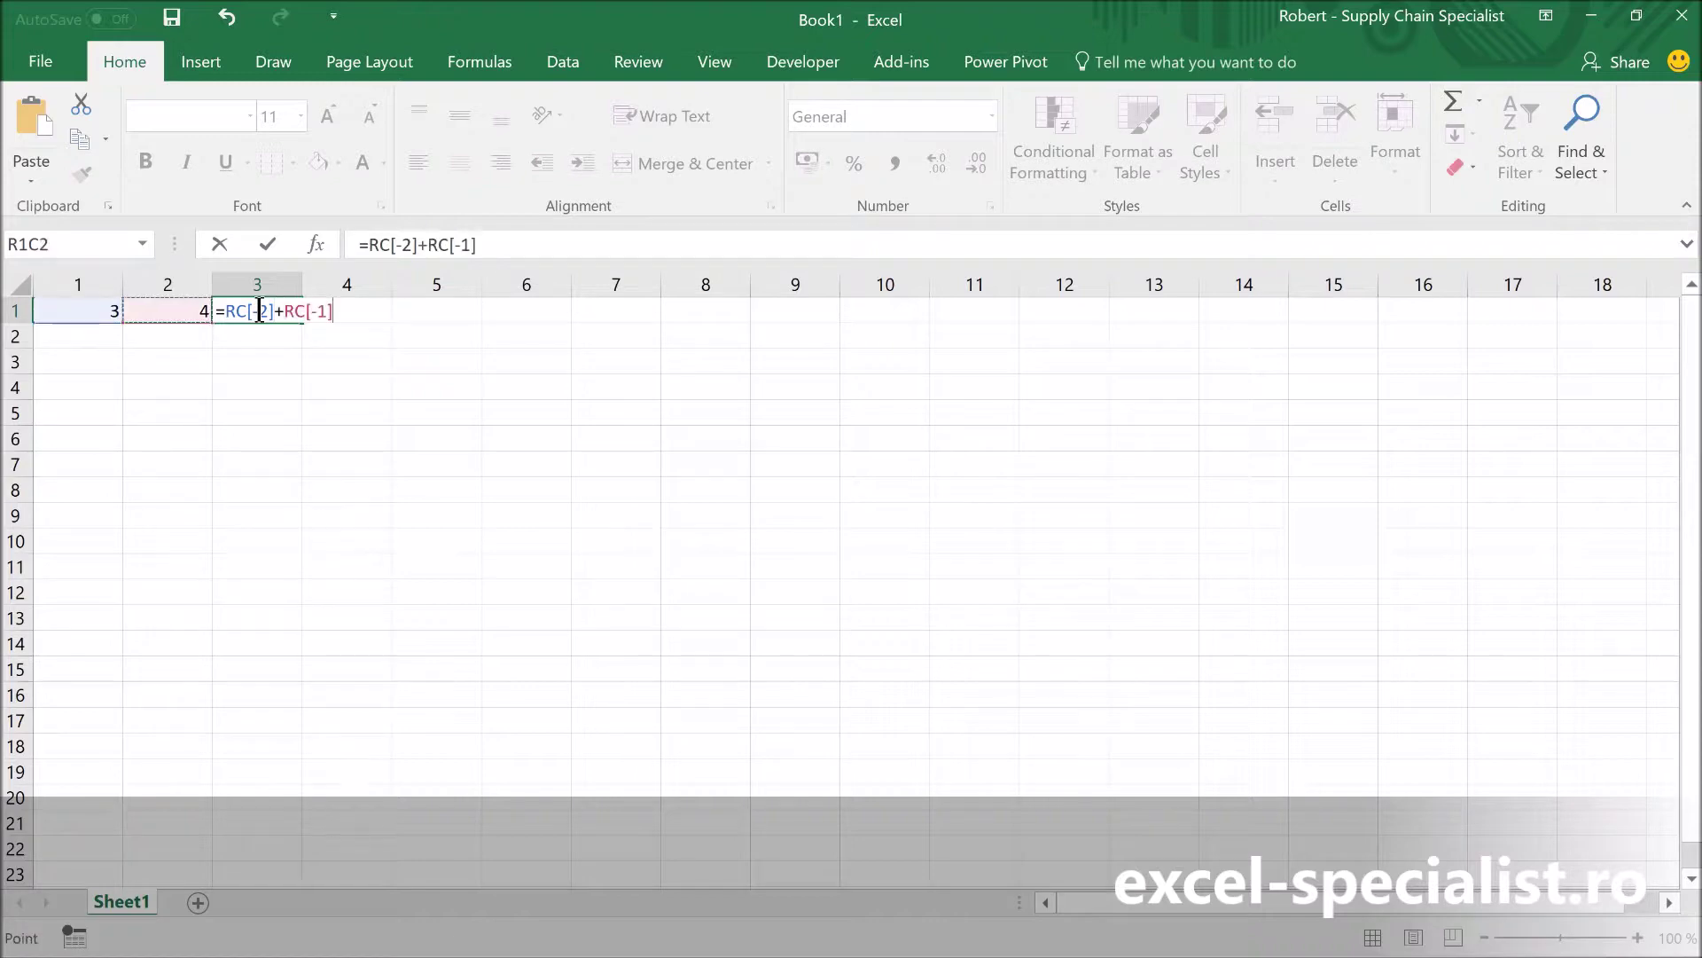
{"action": "key", "text": "Return"}
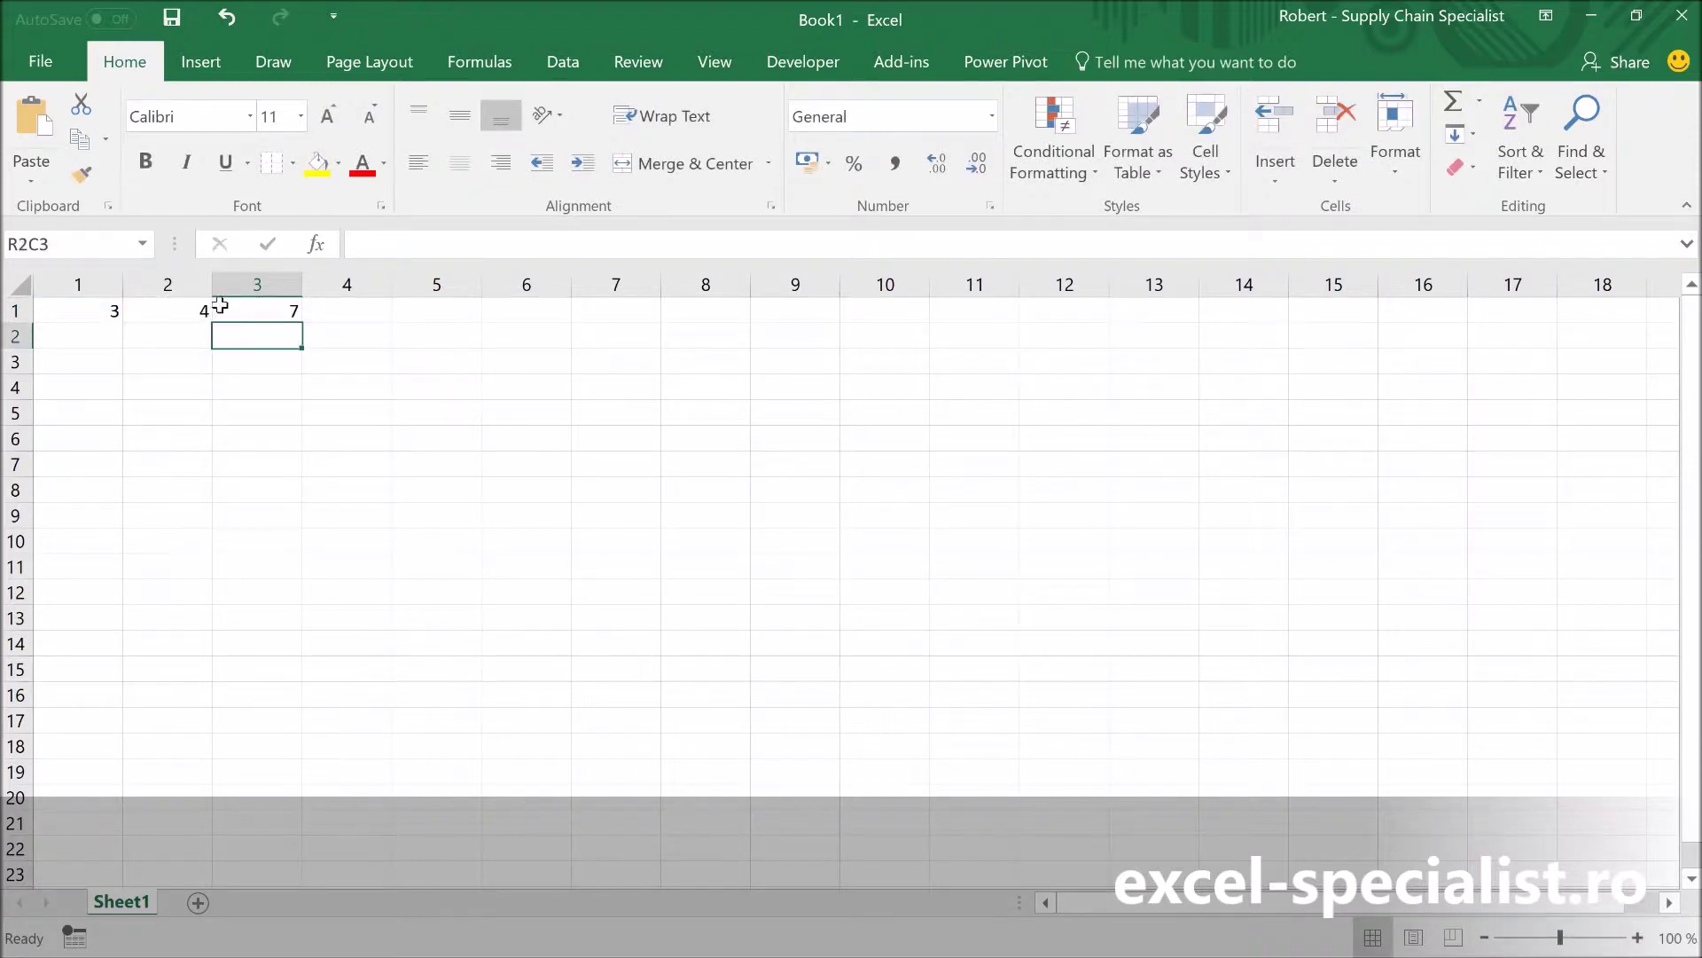
{"action": "left_click", "coordinate": [271, 309]}
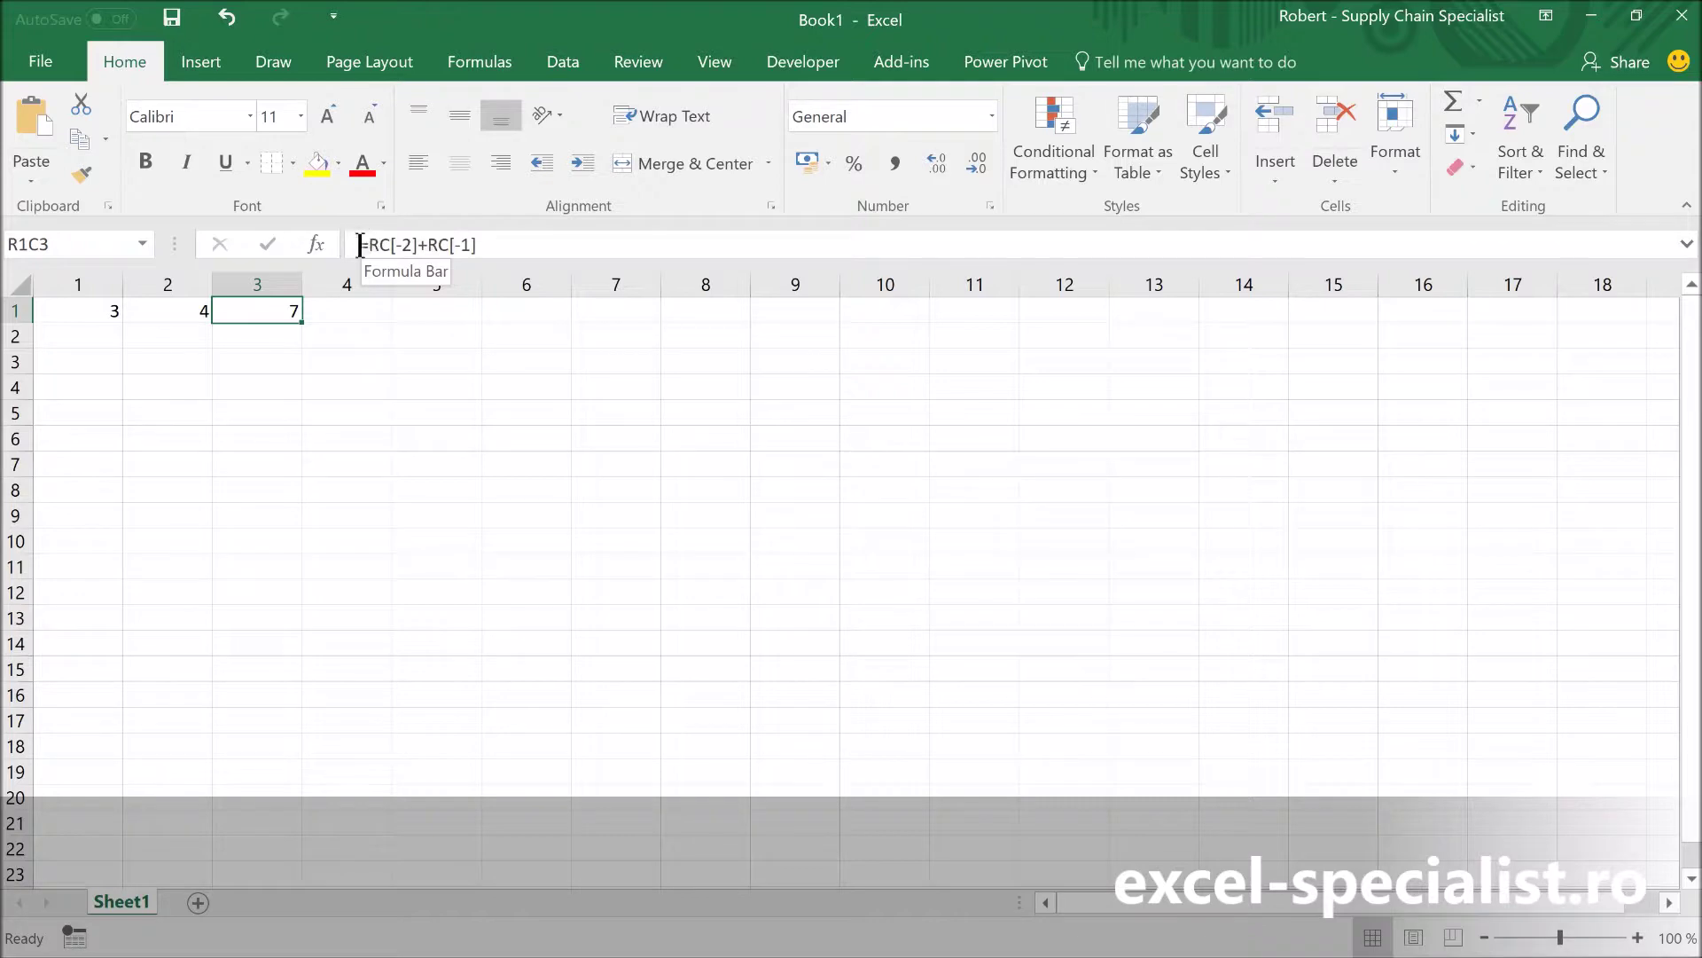
Select the whole =RC[-2]+RC[-1] formula text in the formula bar.
{"action": "left_click", "coordinate": [406, 244]}
{"action": "triple_click", "coordinate": [406, 244]}
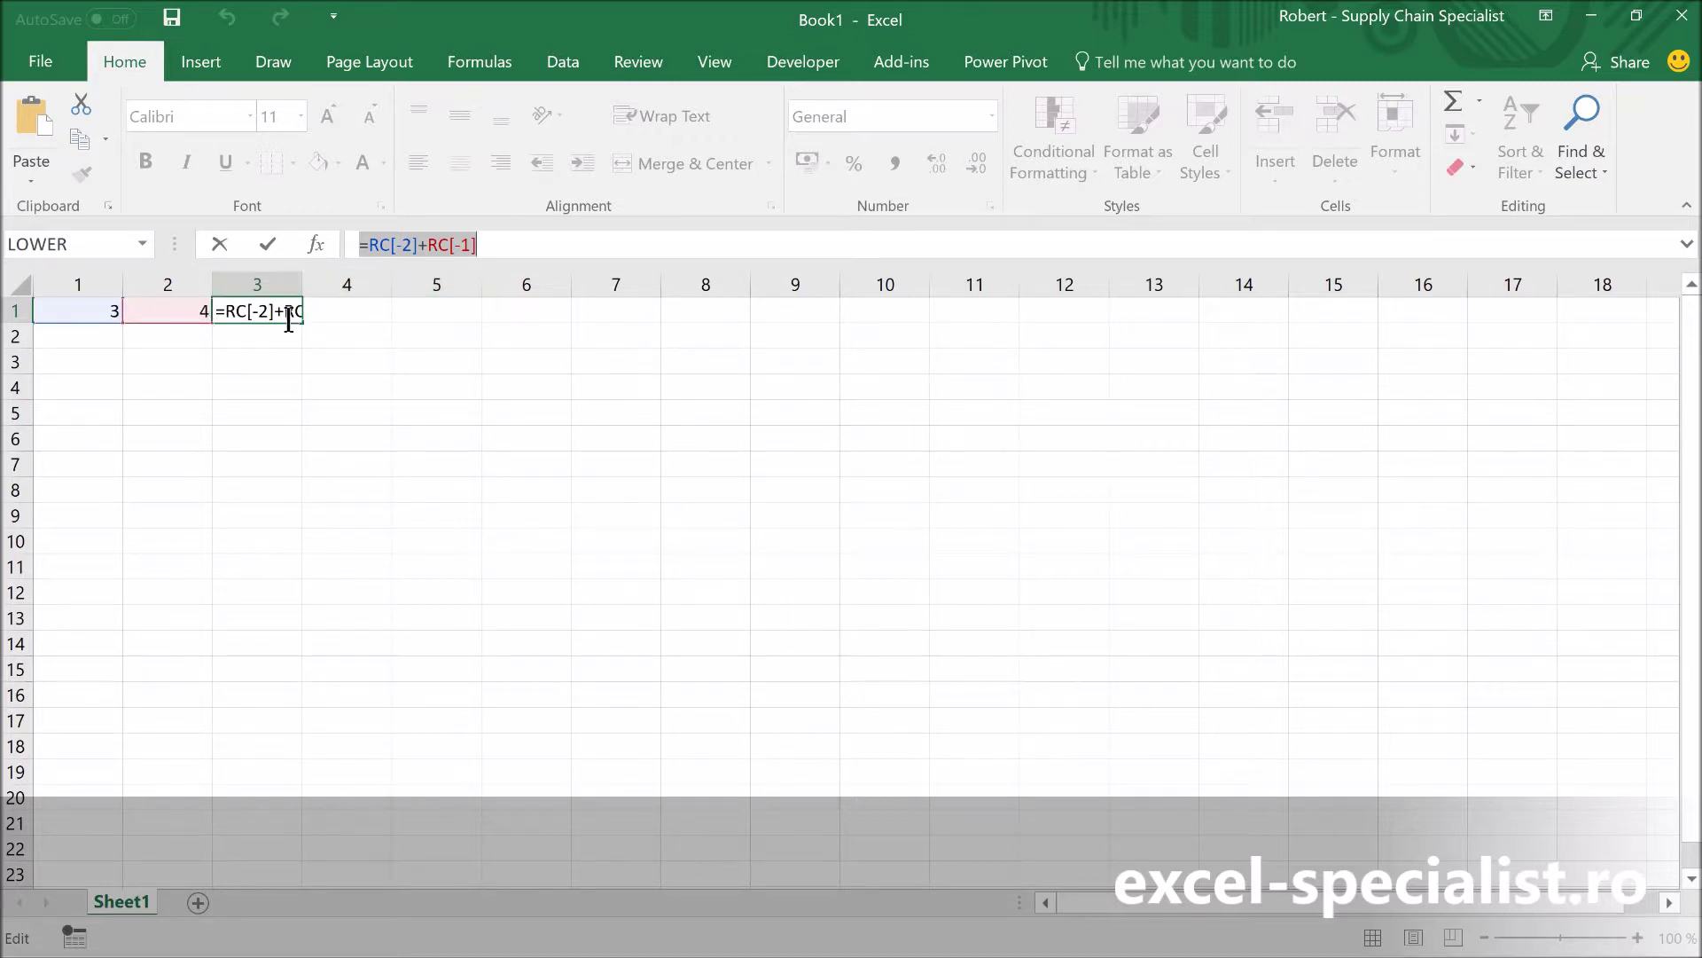
Leave the formula unchanged and reselect R1C3 to confirm it still shows 7.
{"action": "key", "text": "Return"}
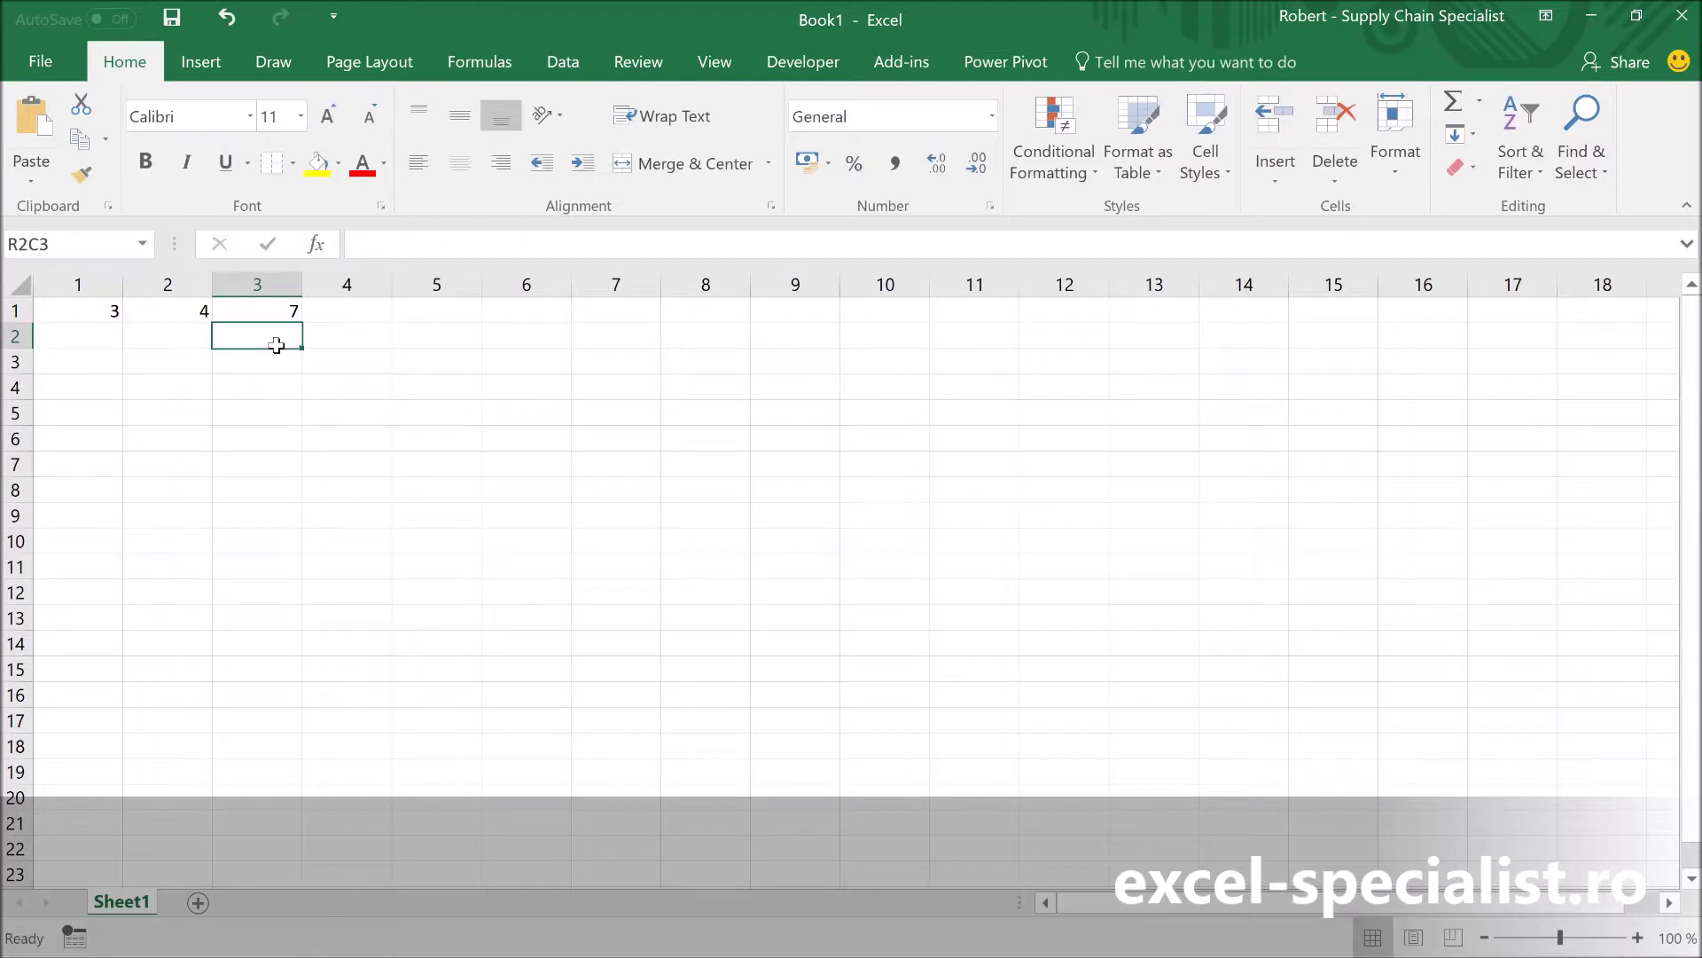
{"action": "left_click", "coordinate": [271, 309]}
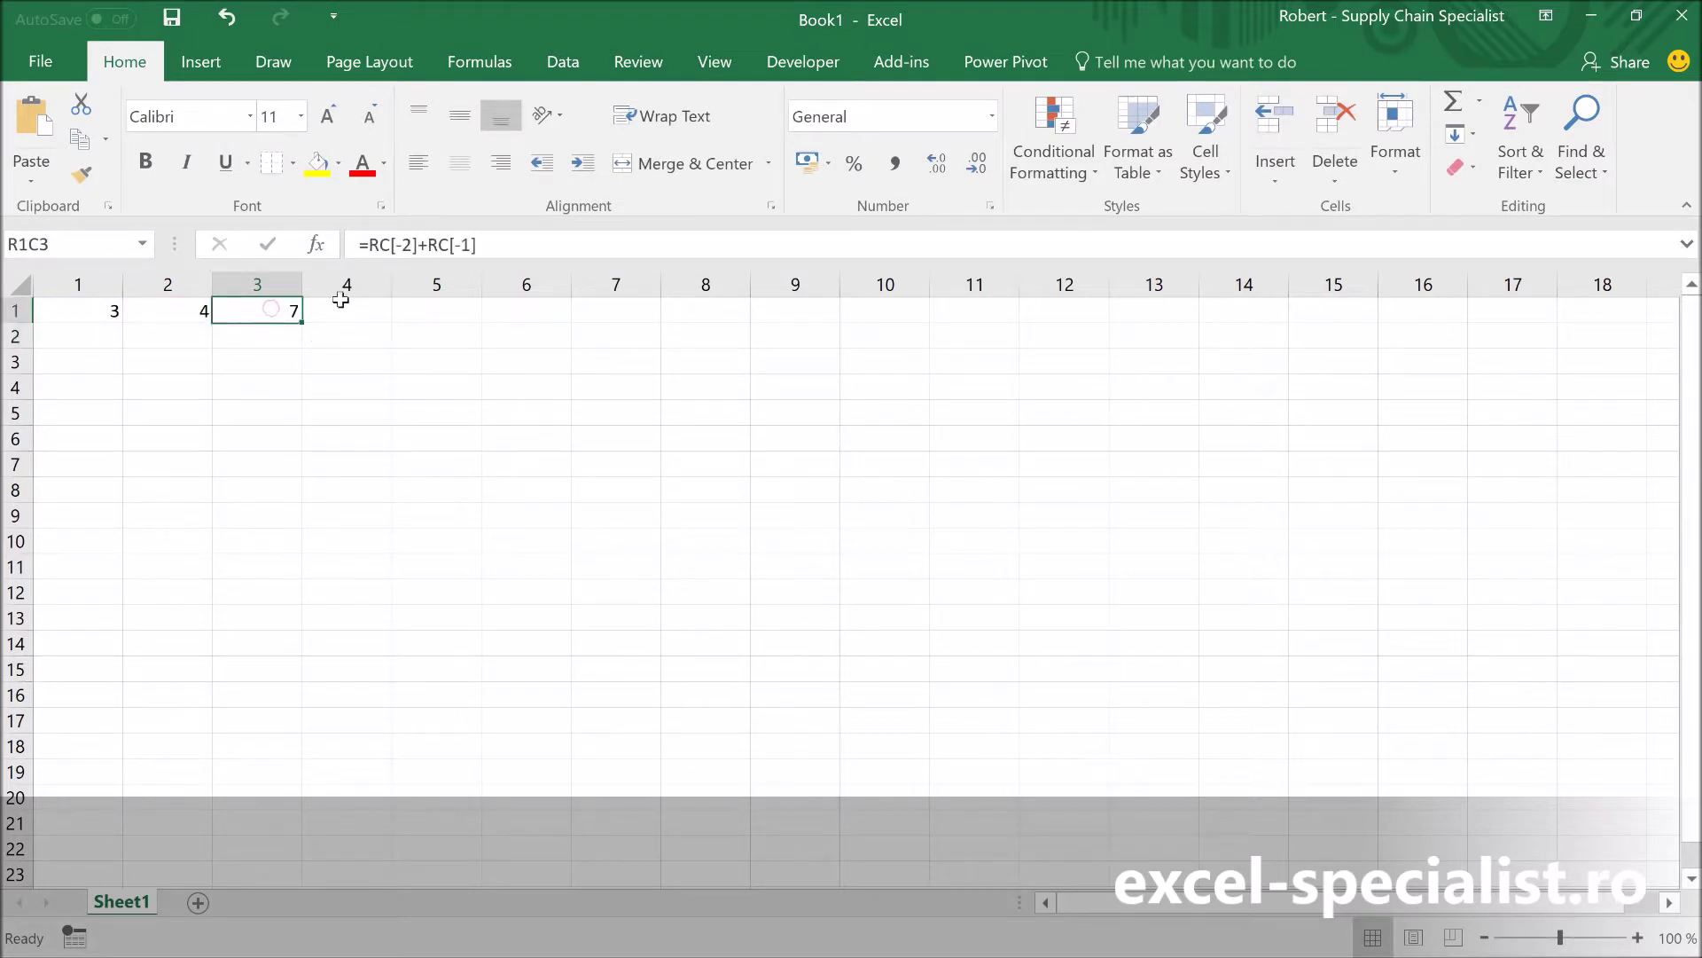
{"action": "left_click", "coordinate": [277, 342]}
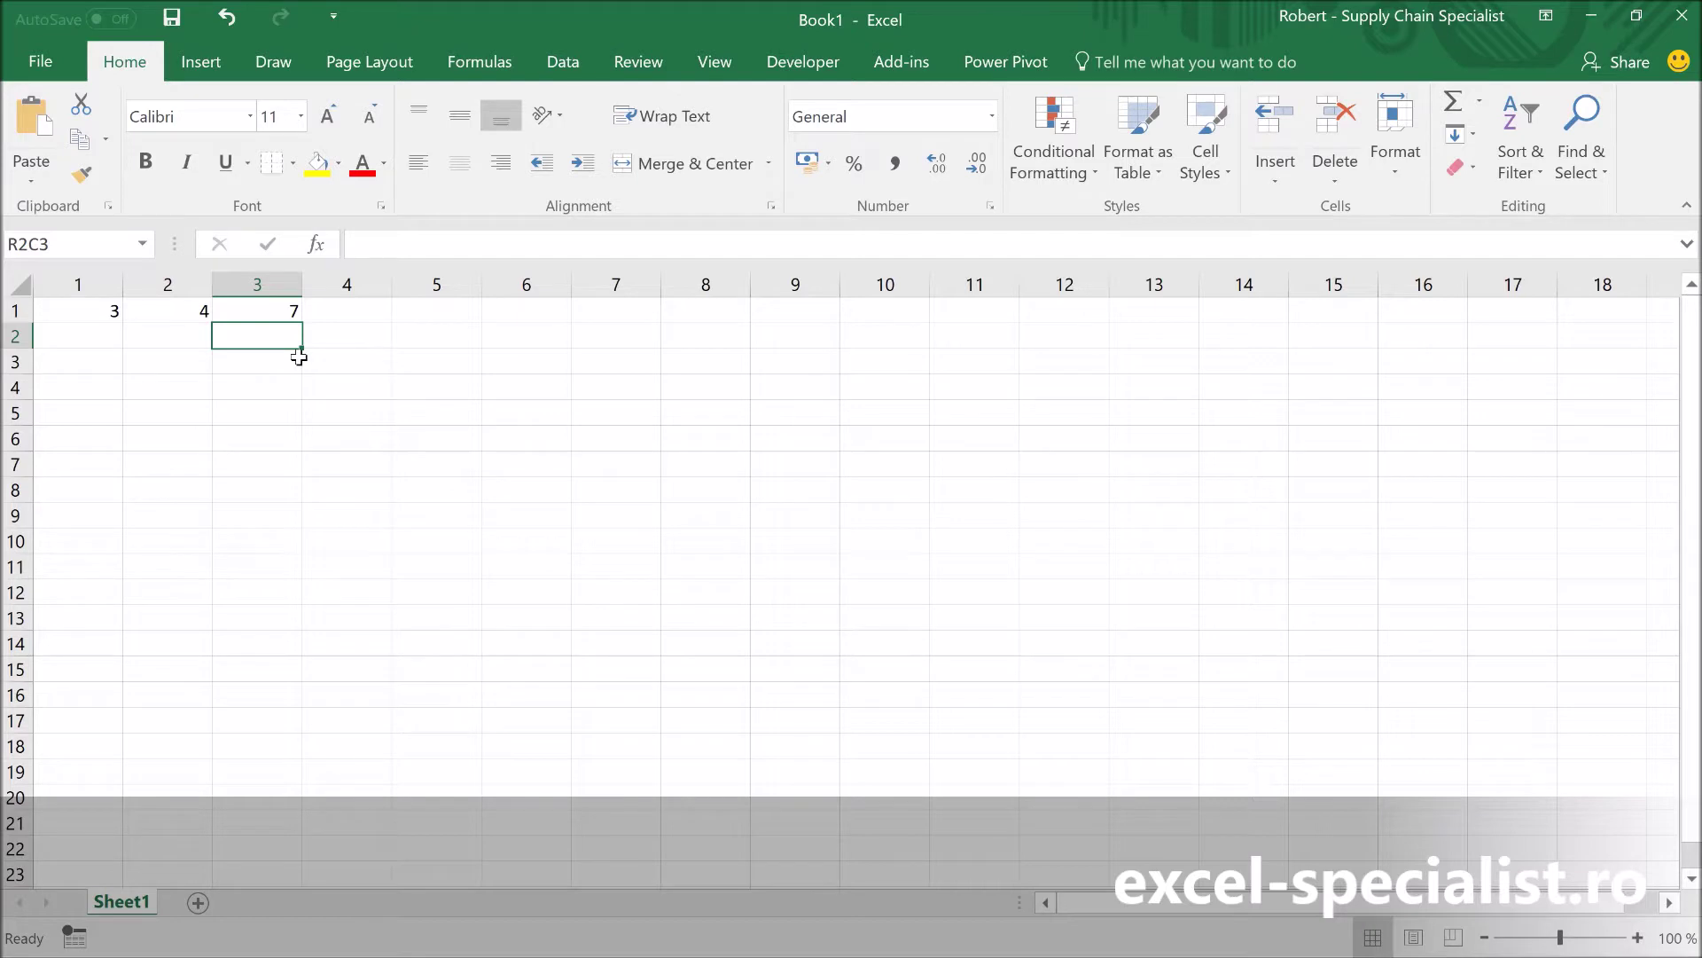
{"action": "left_click", "coordinate": [276, 310]}
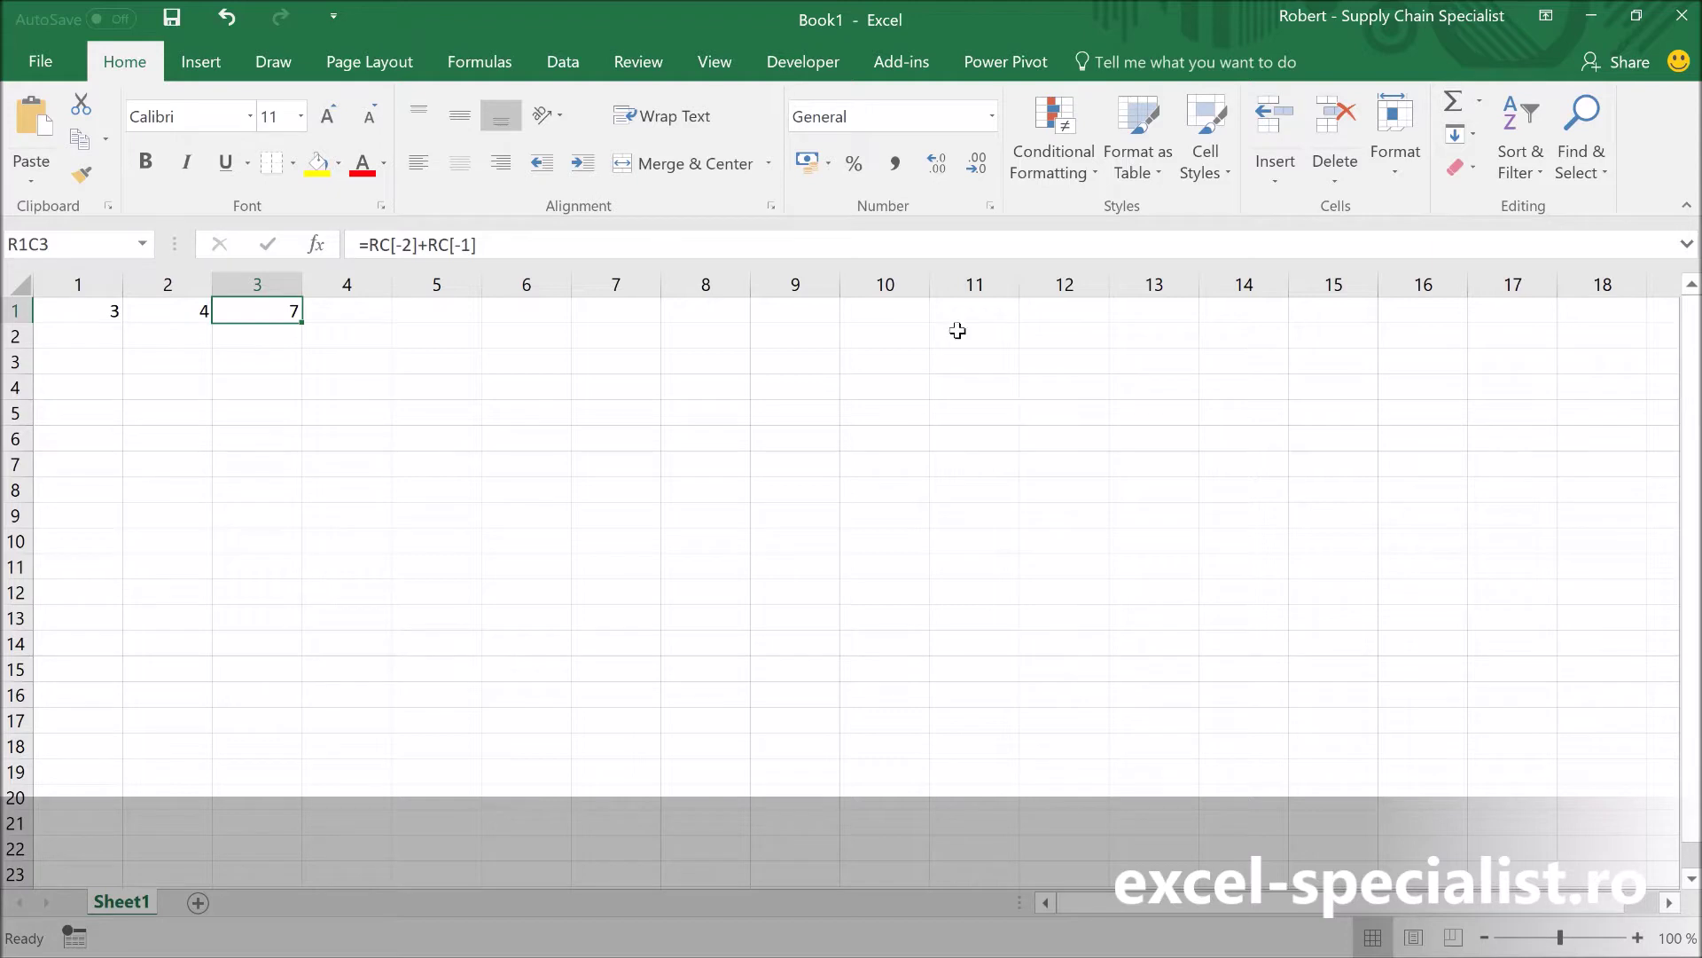
Minimize Excel and browse the excel-specialist.ro home page, heading to its courses page.
{"action": "left_click", "coordinate": [1593, 18]}
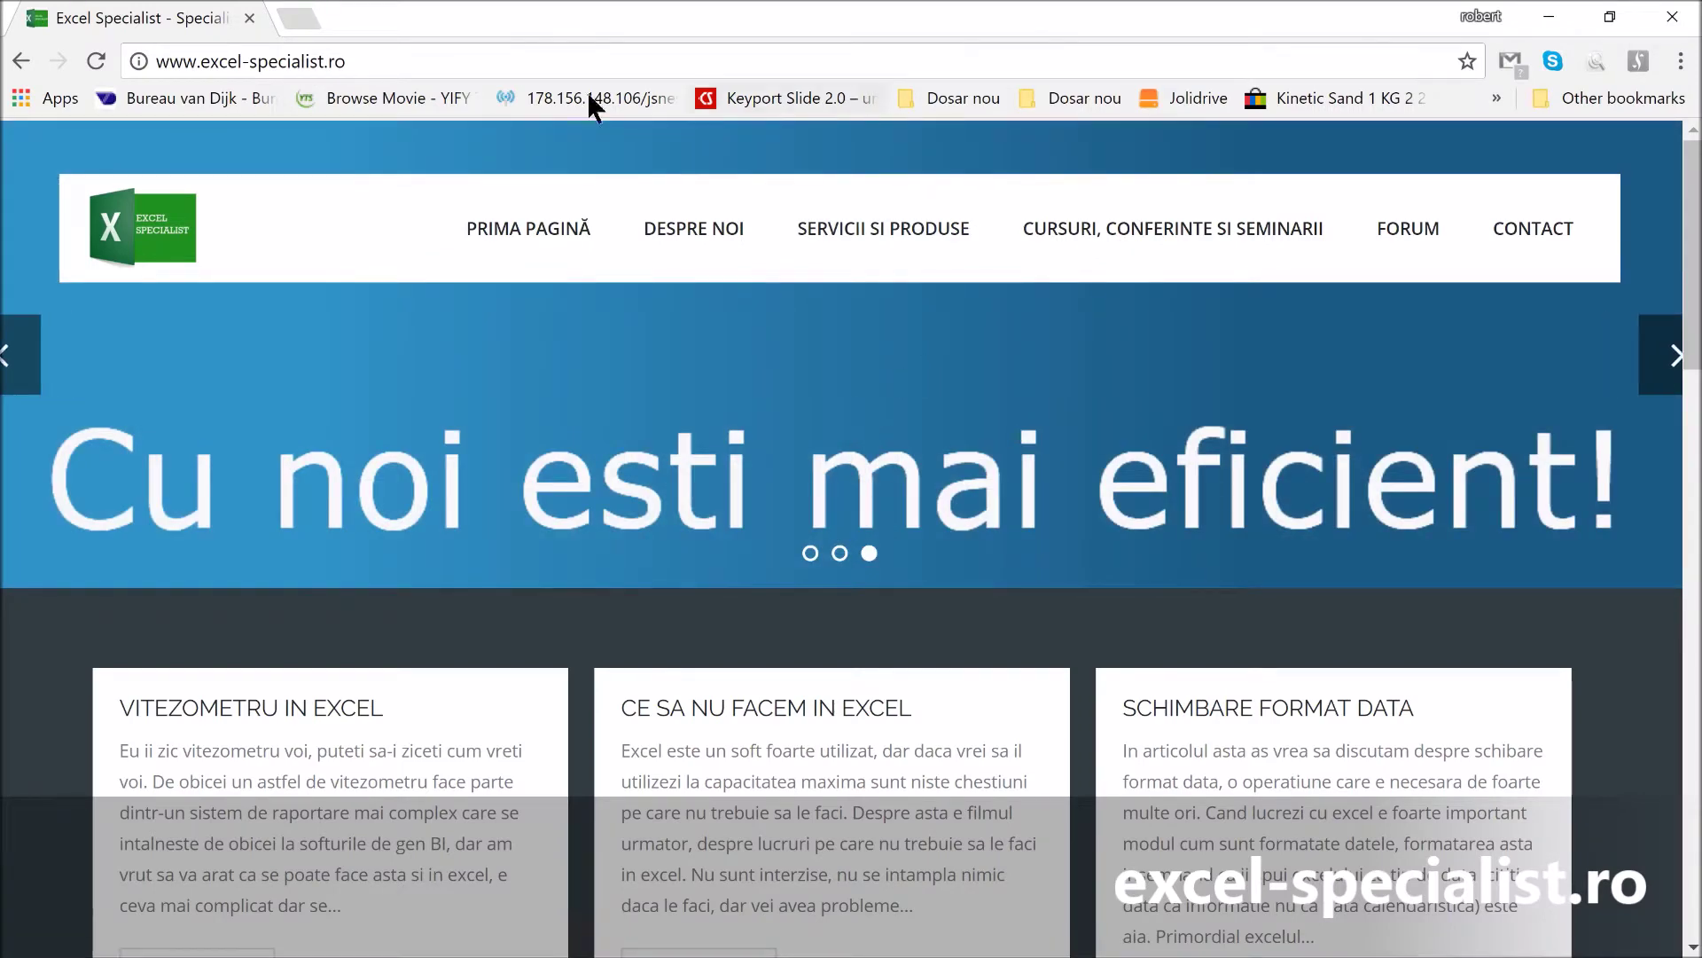
{"action": "mouse_move", "coordinate": [870, 423]}
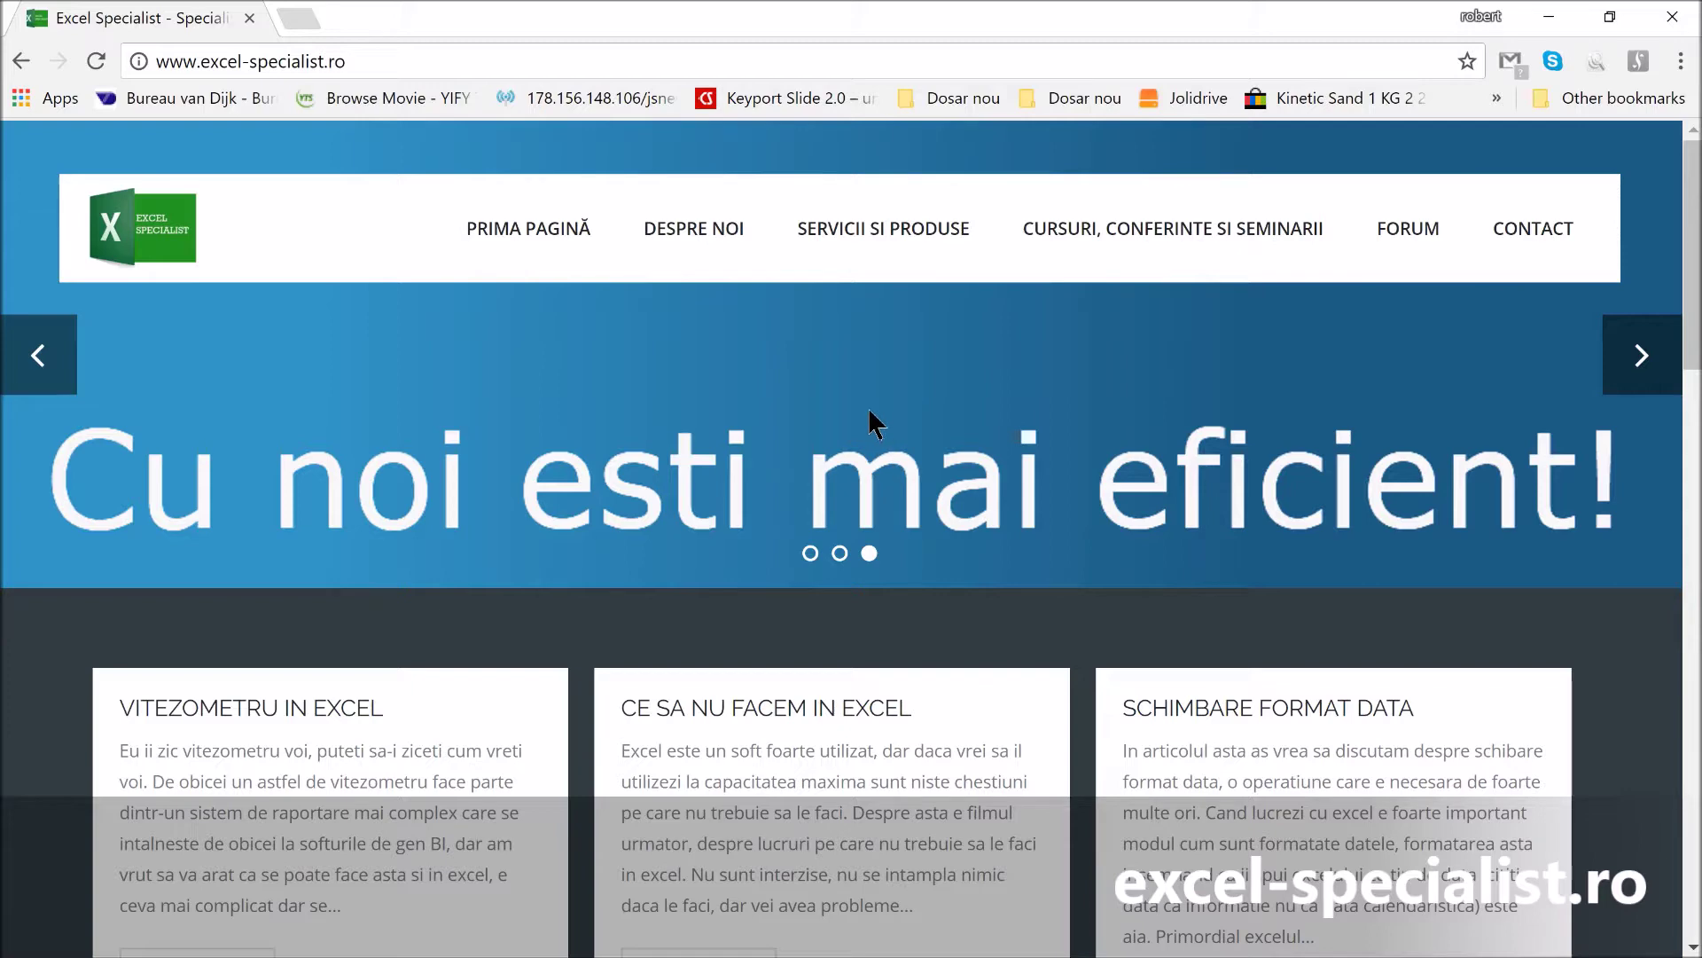
{"action": "scroll", "coordinate": [637, 647], "scroll_direction": "down", "scroll_amount": 2}
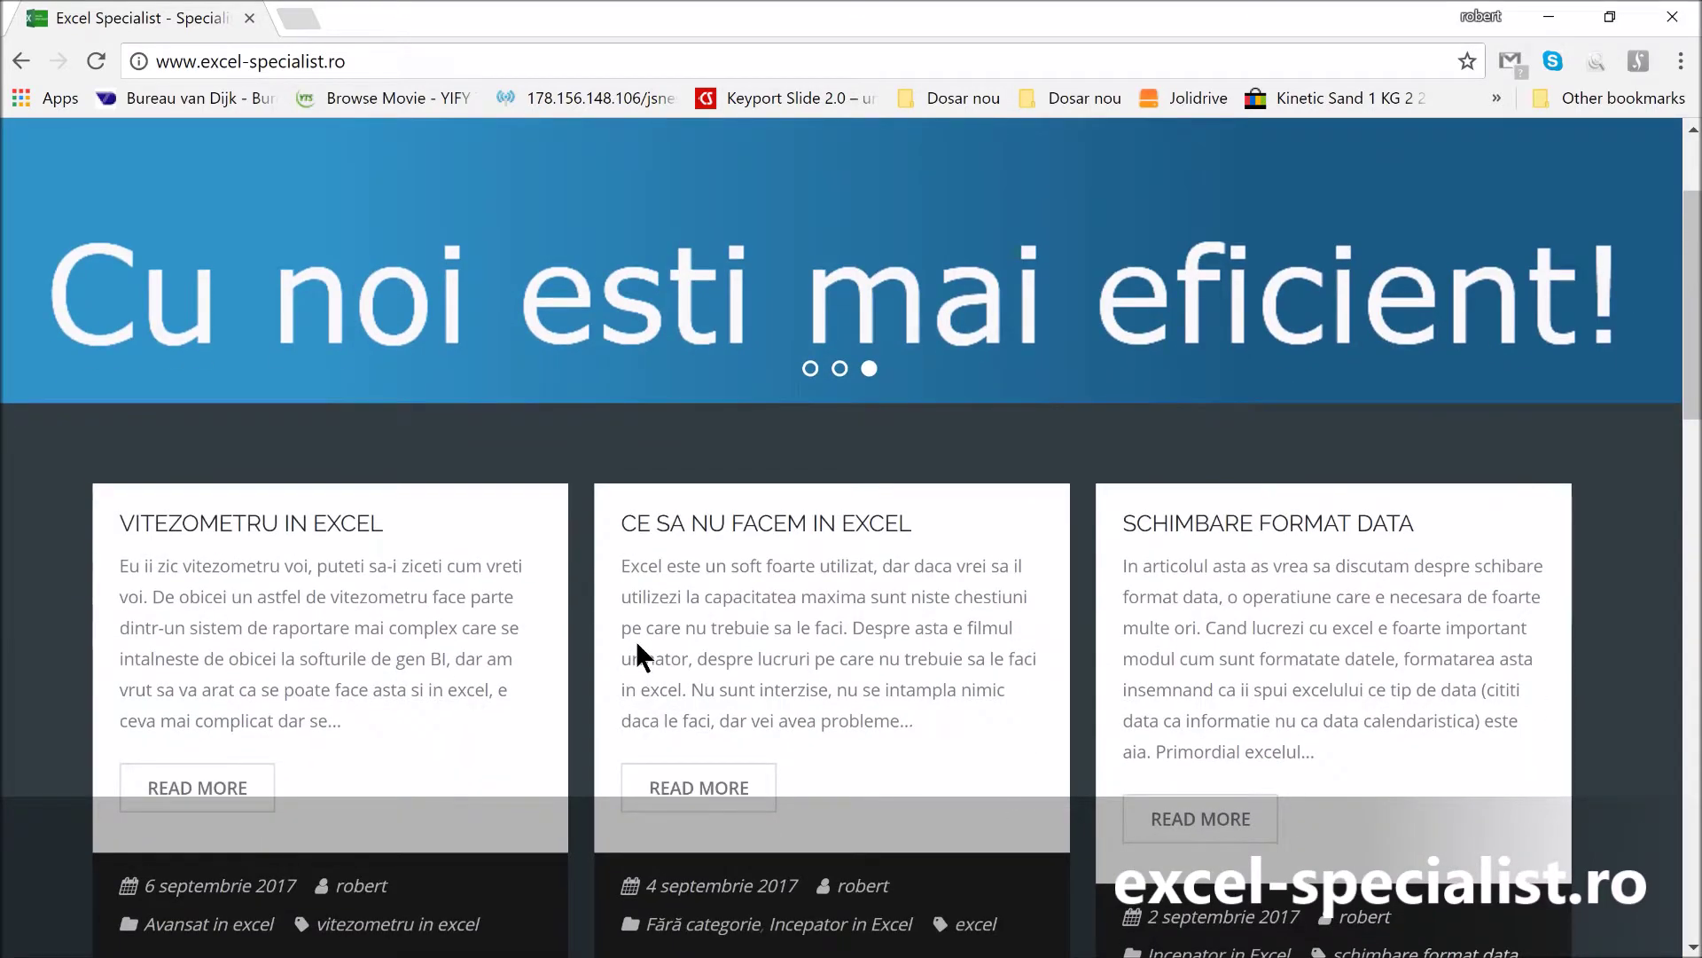
{"action": "scroll", "coordinate": [640, 637], "scroll_direction": "up", "scroll_amount": 2}
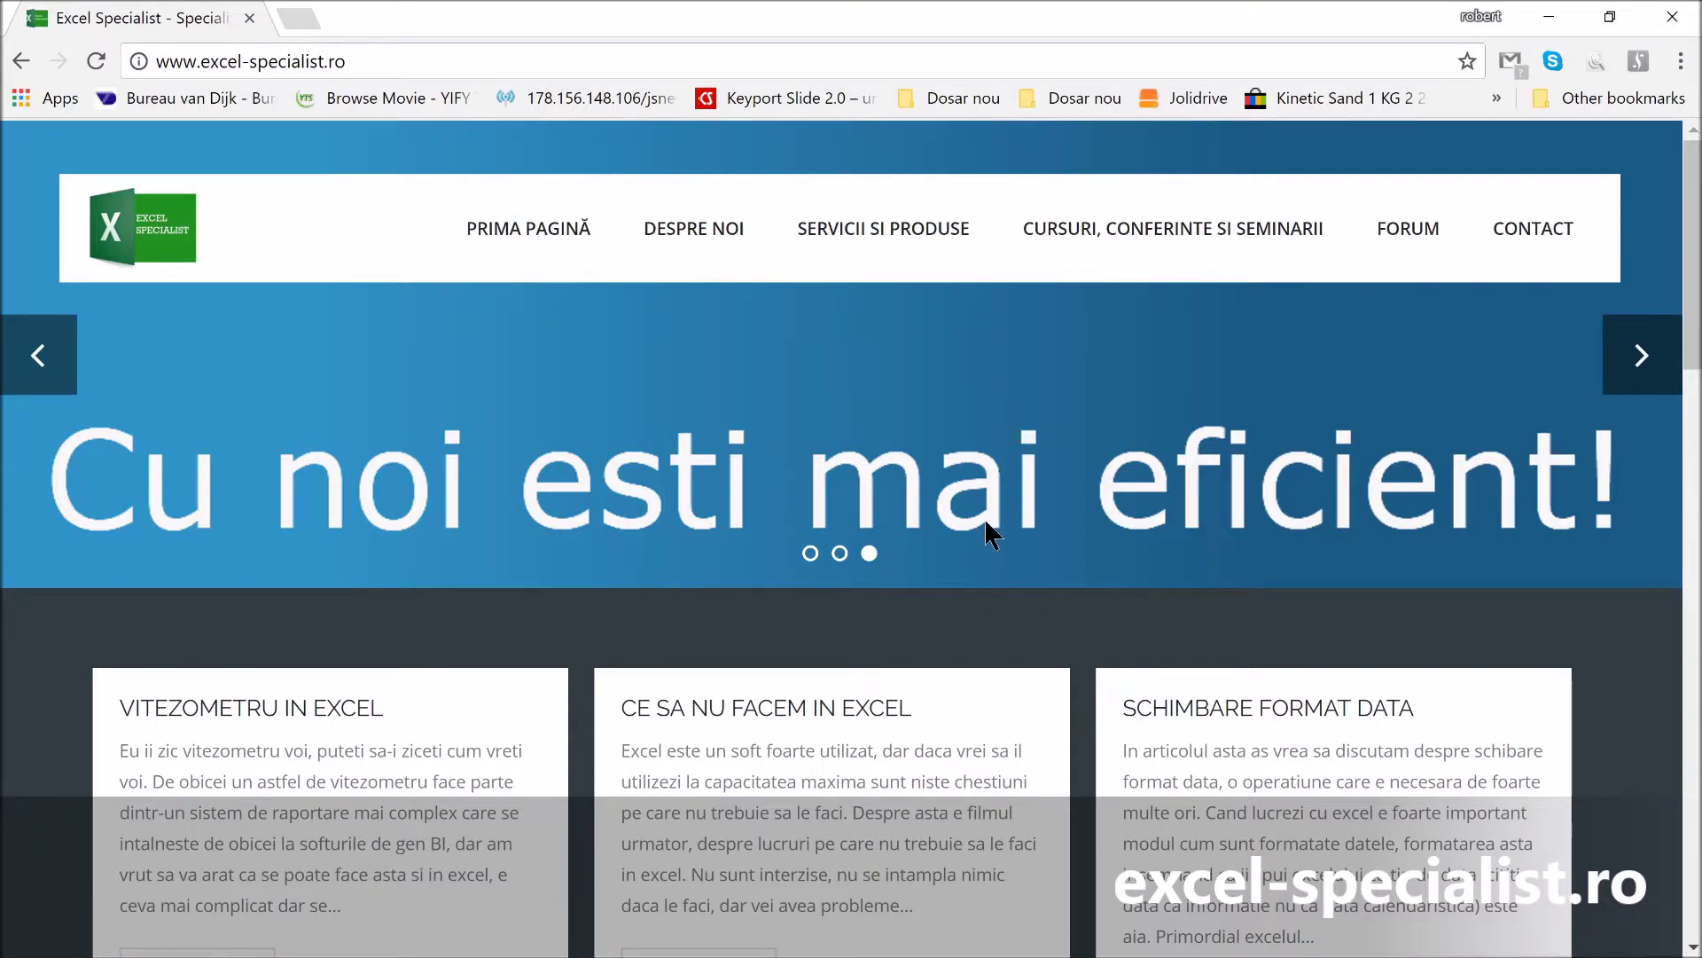
{"action": "left_click", "coordinate": [1170, 232]}
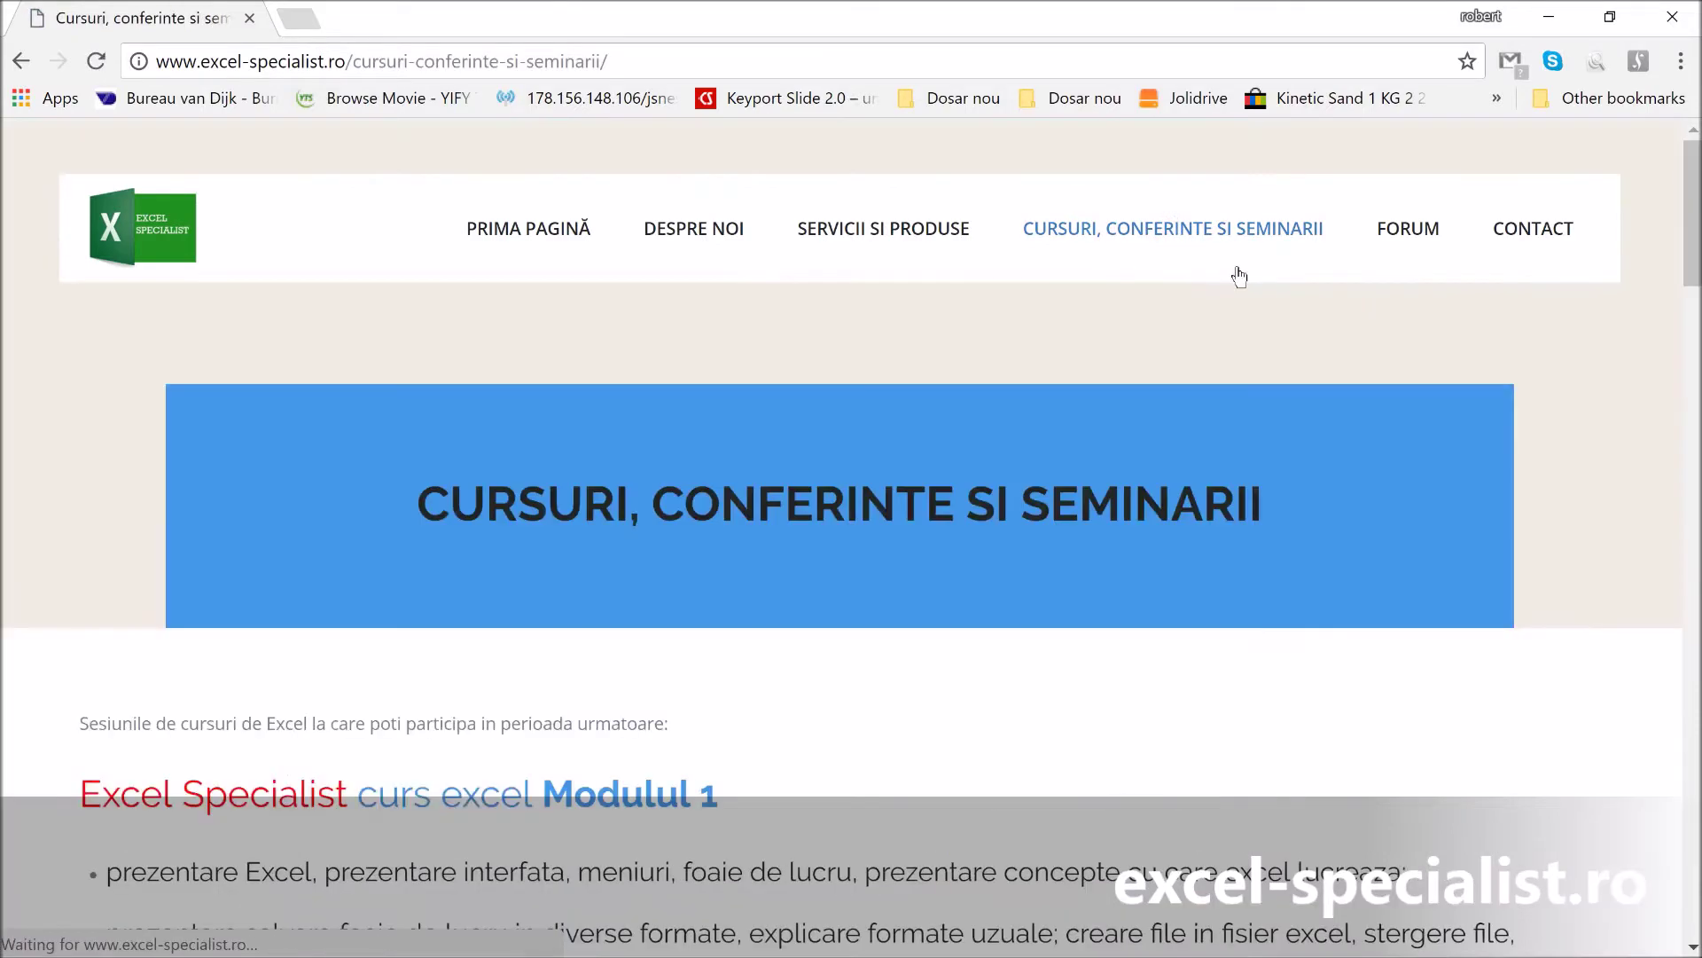
Scroll down to the Modulul 1 course details, 500 RON price and session cities.
{"action": "scroll", "coordinate": [789, 391], "scroll_direction": "down", "scroll_amount": 1}
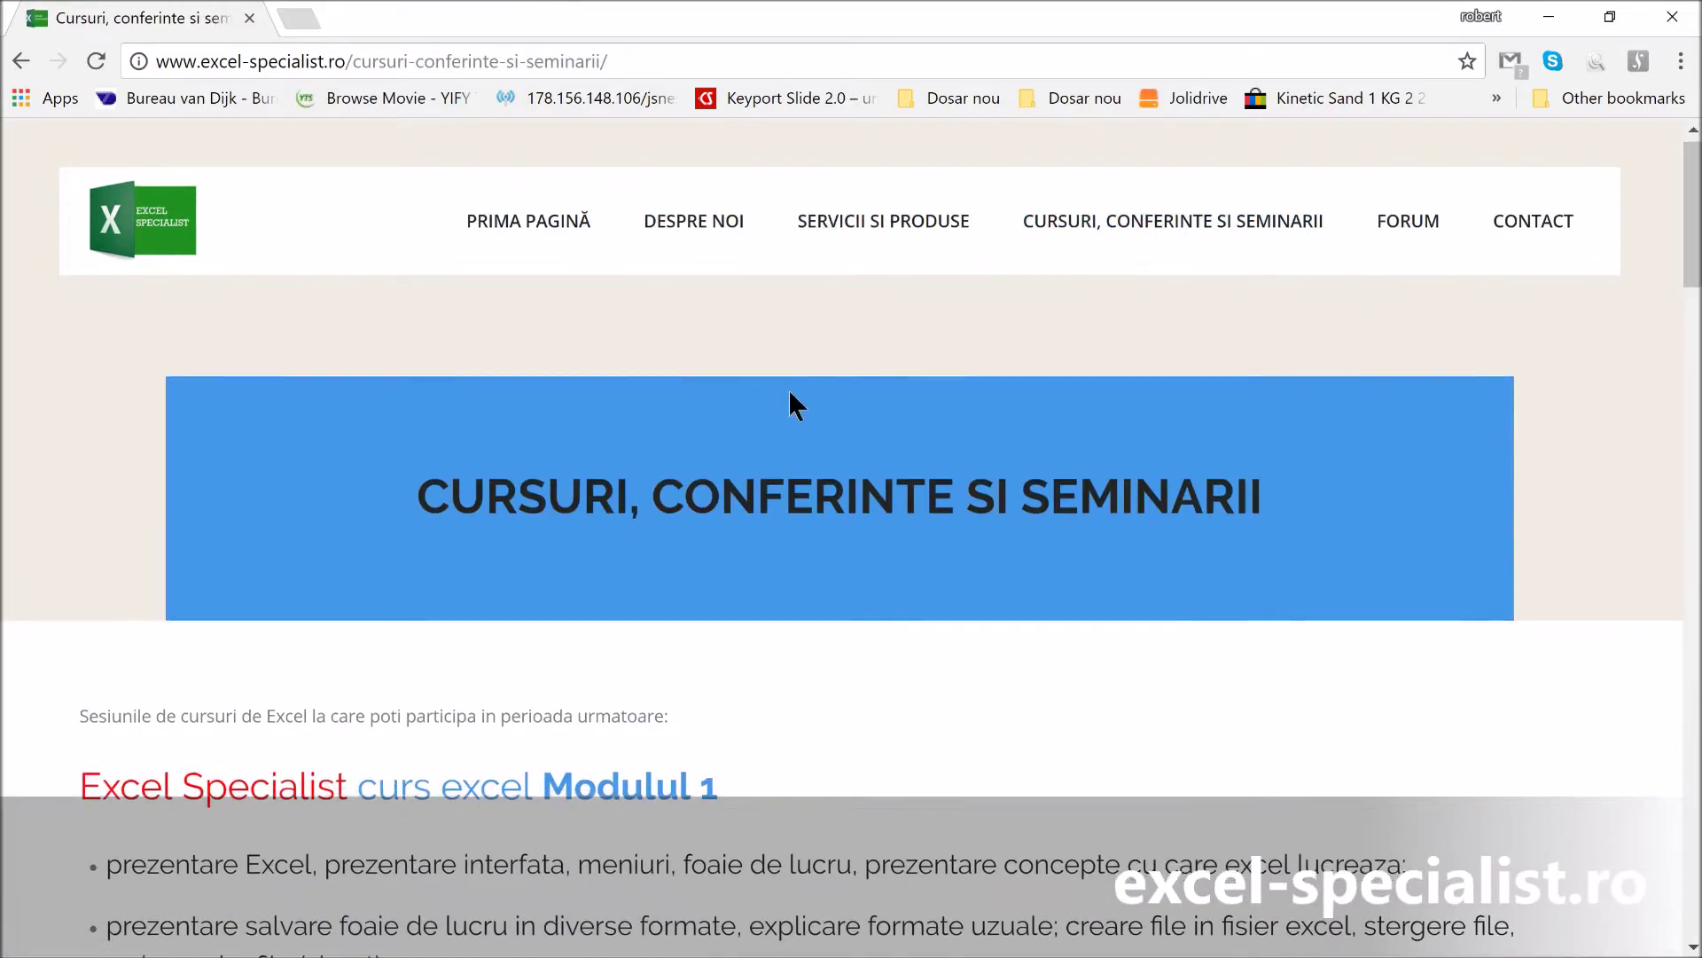
{"action": "scroll", "coordinate": [789, 390], "scroll_direction": "down", "scroll_amount": 2}
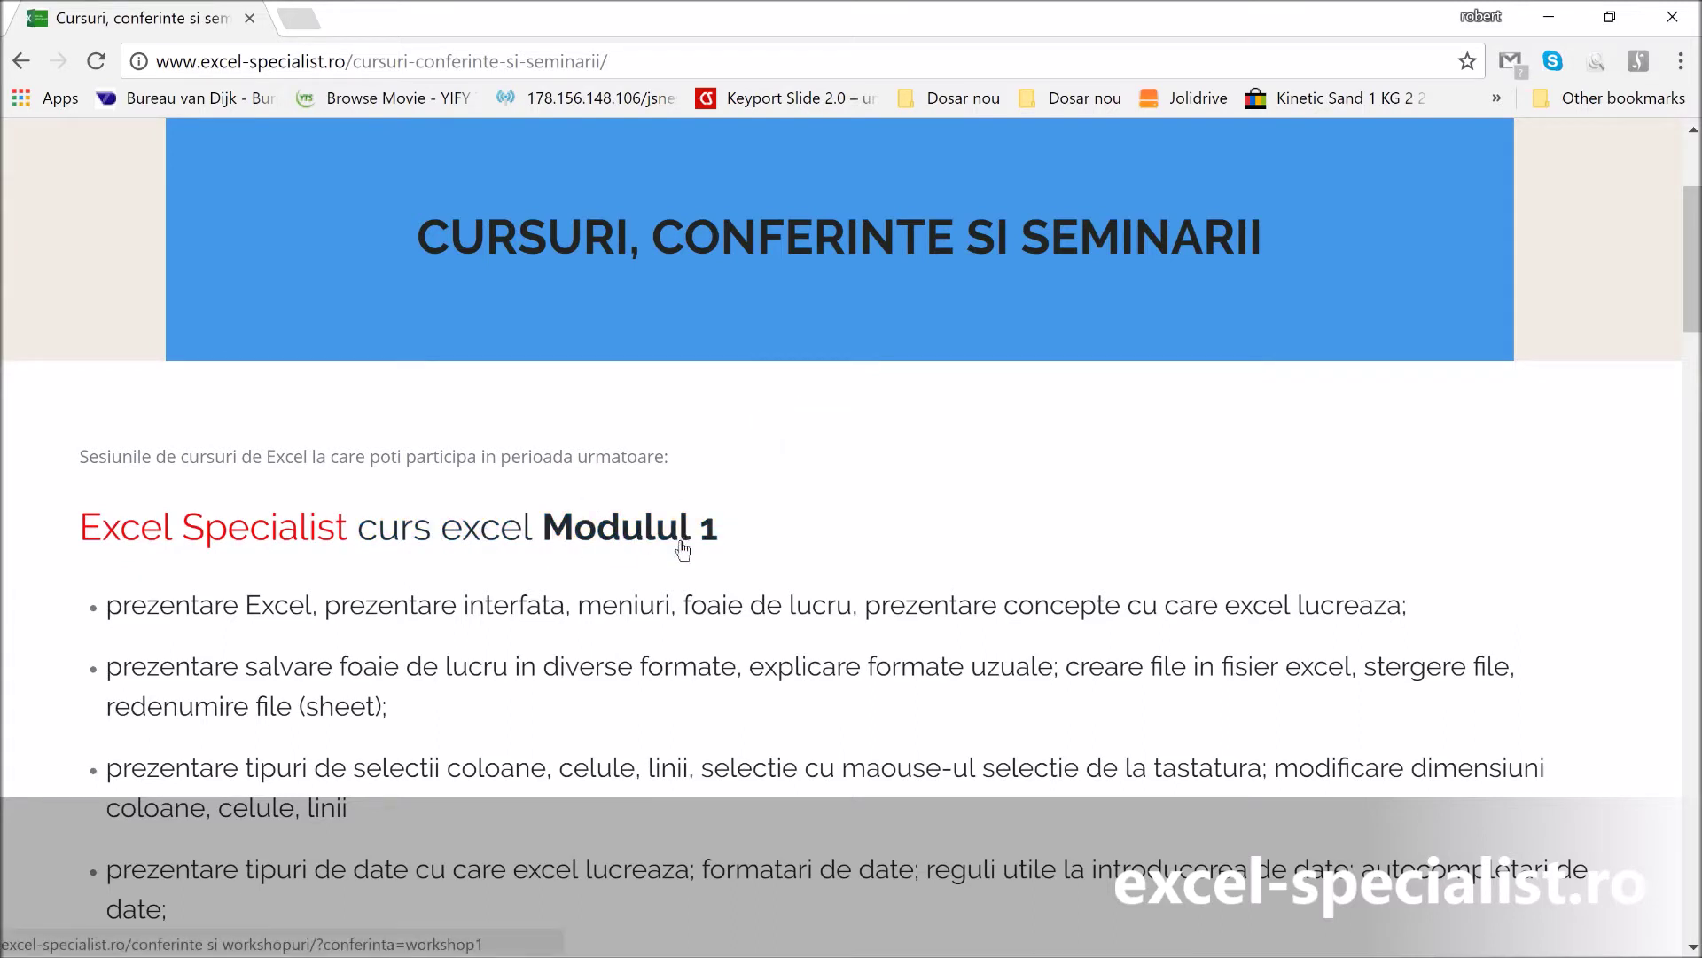
{"action": "scroll", "coordinate": [682, 549], "scroll_direction": "down", "scroll_amount": 1}
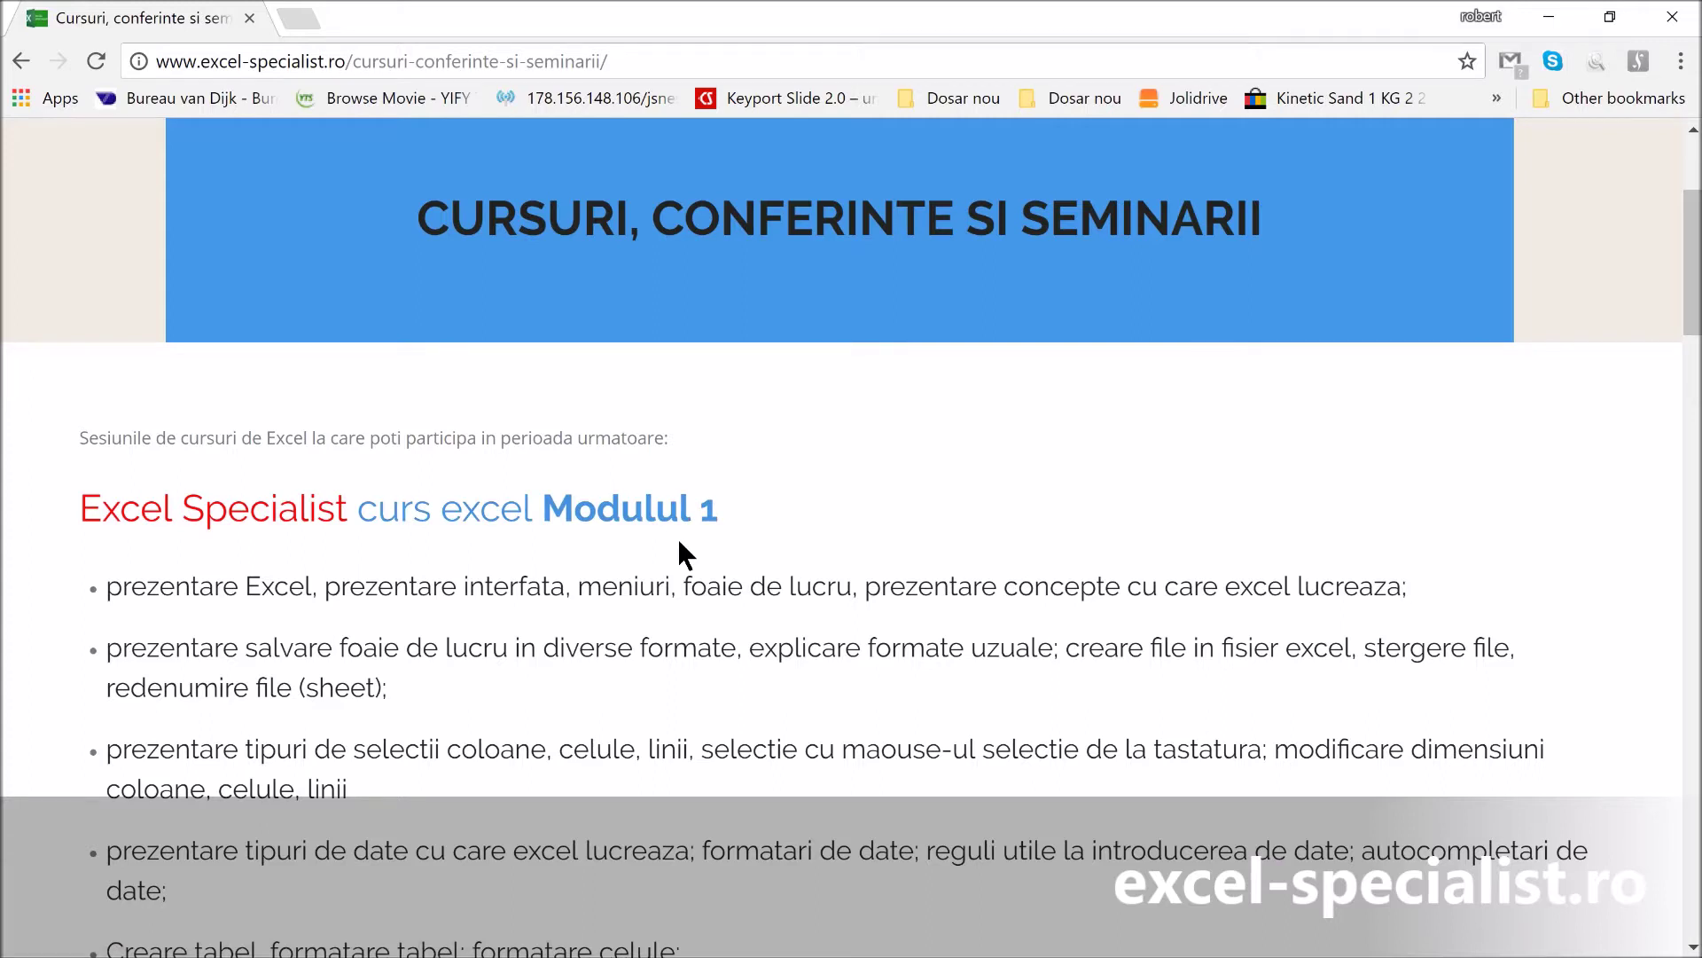
{"action": "scroll", "coordinate": [715, 567], "scroll_direction": "down", "scroll_amount": 3}
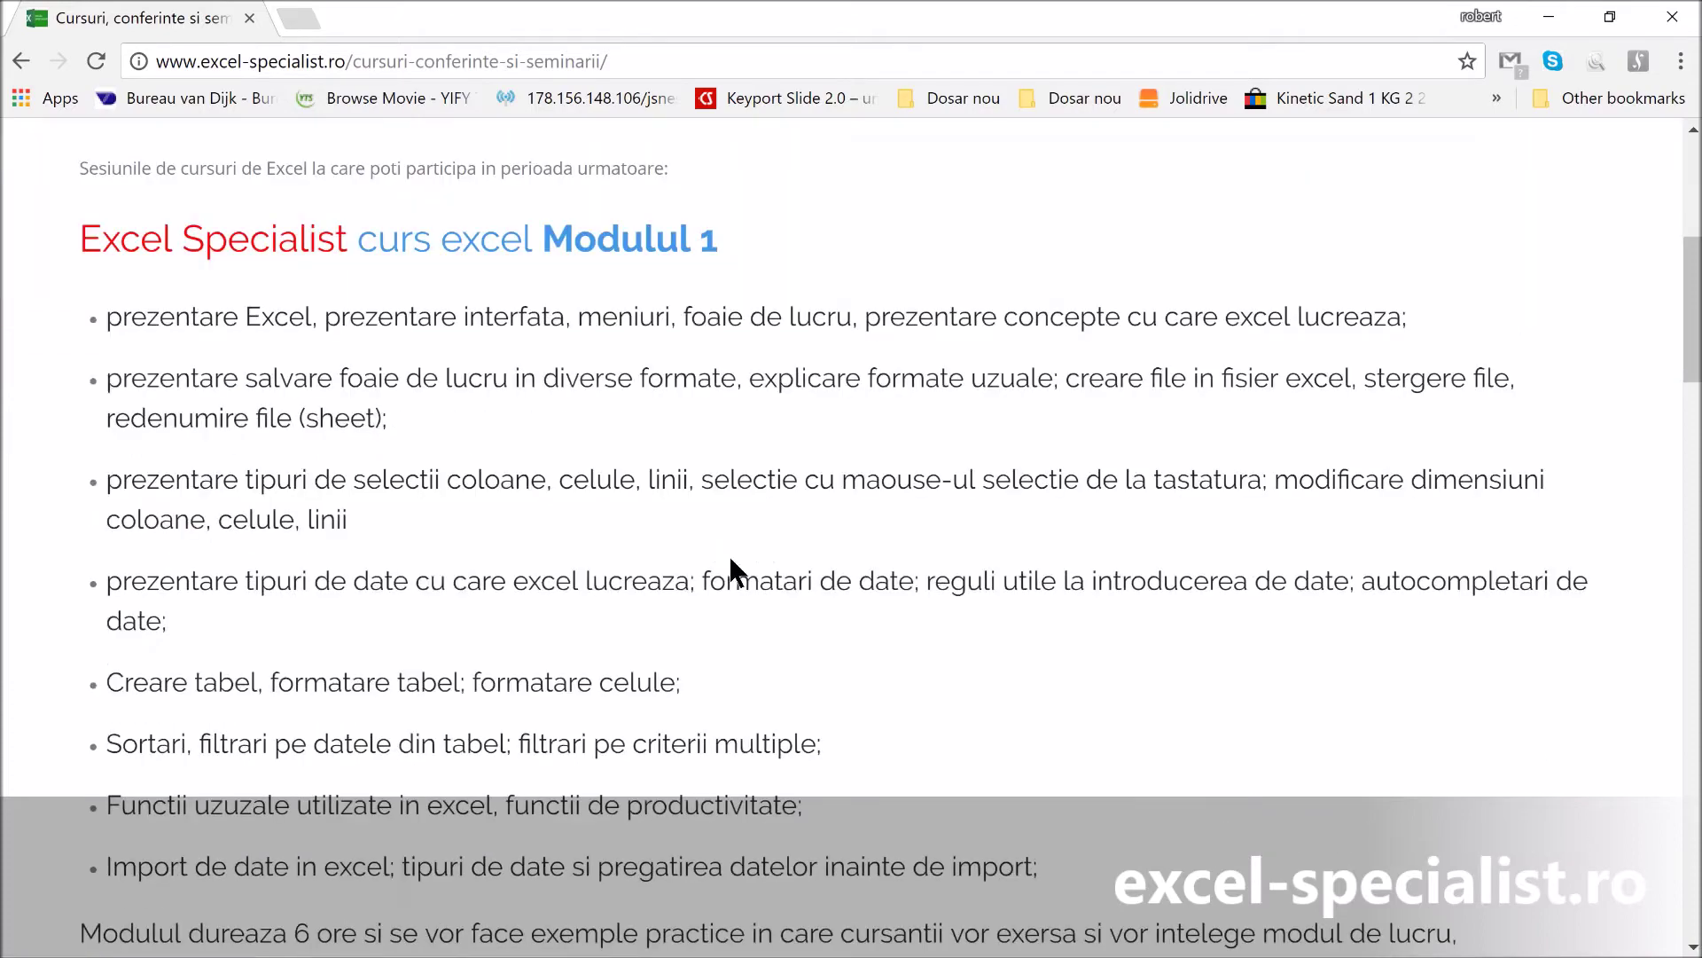
{"action": "scroll", "coordinate": [729, 572], "scroll_direction": "down", "scroll_amount": 5}
{"action": "scroll", "coordinate": [731, 572], "scroll_direction": "down", "scroll_amount": 2}
{"action": "scroll", "coordinate": [729, 561], "scroll_direction": "down", "scroll_amount": 4}
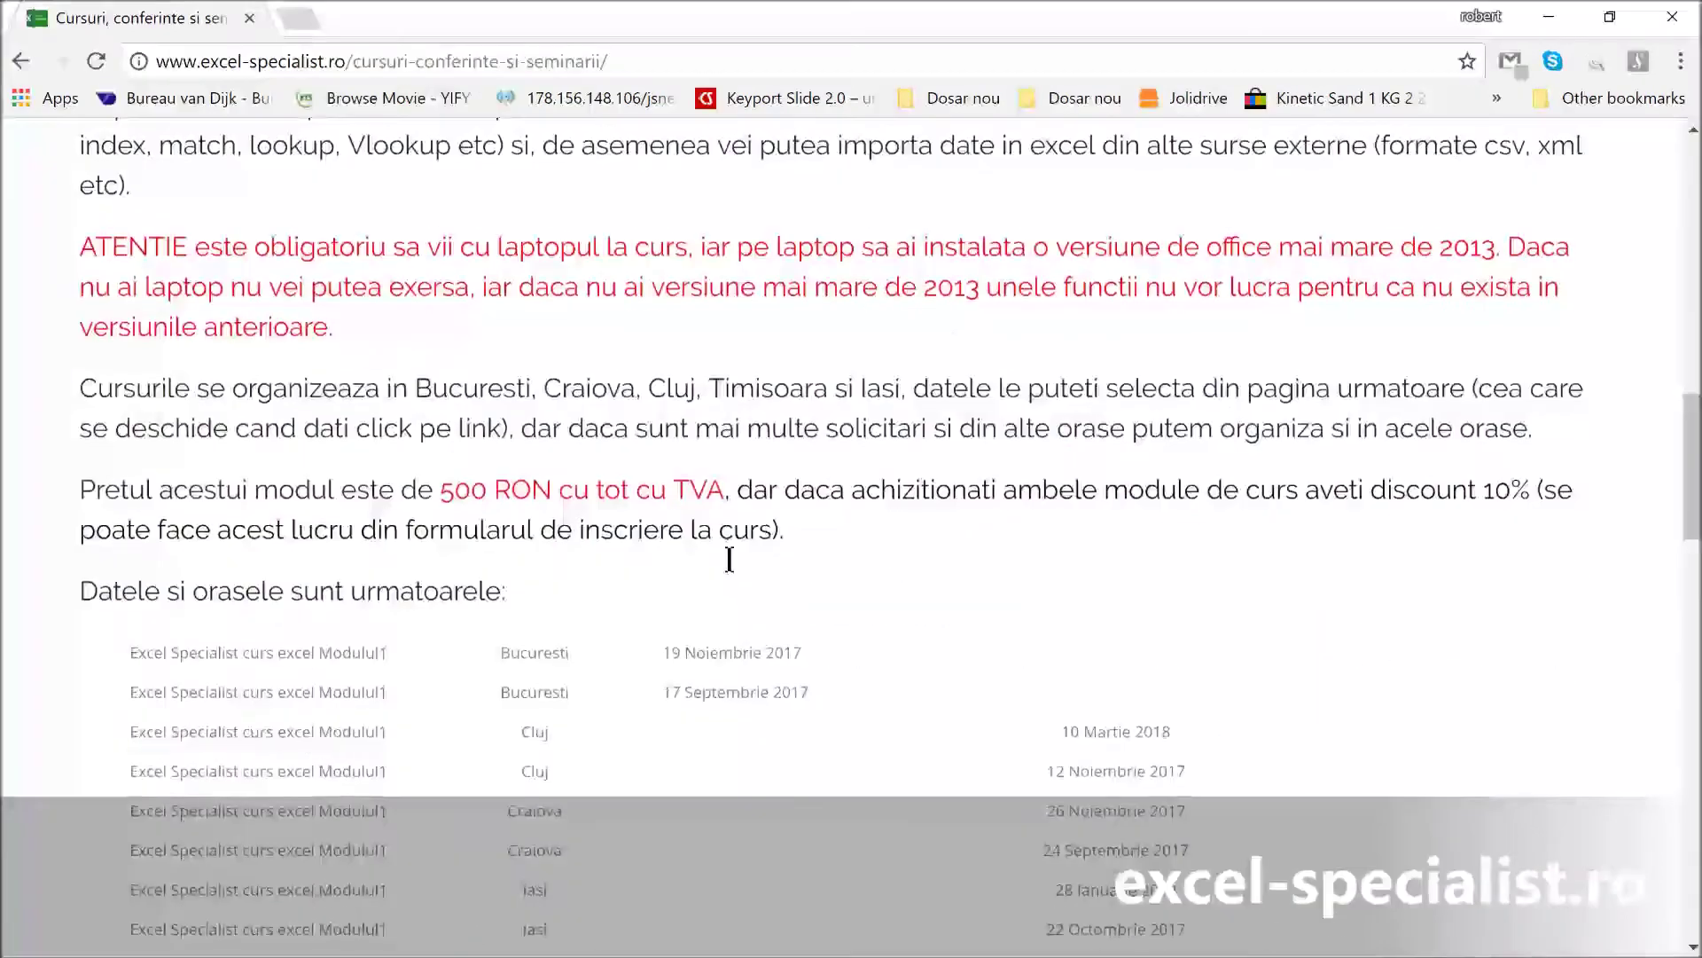
{"action": "scroll", "coordinate": [729, 560], "scroll_direction": "down", "scroll_amount": 2}
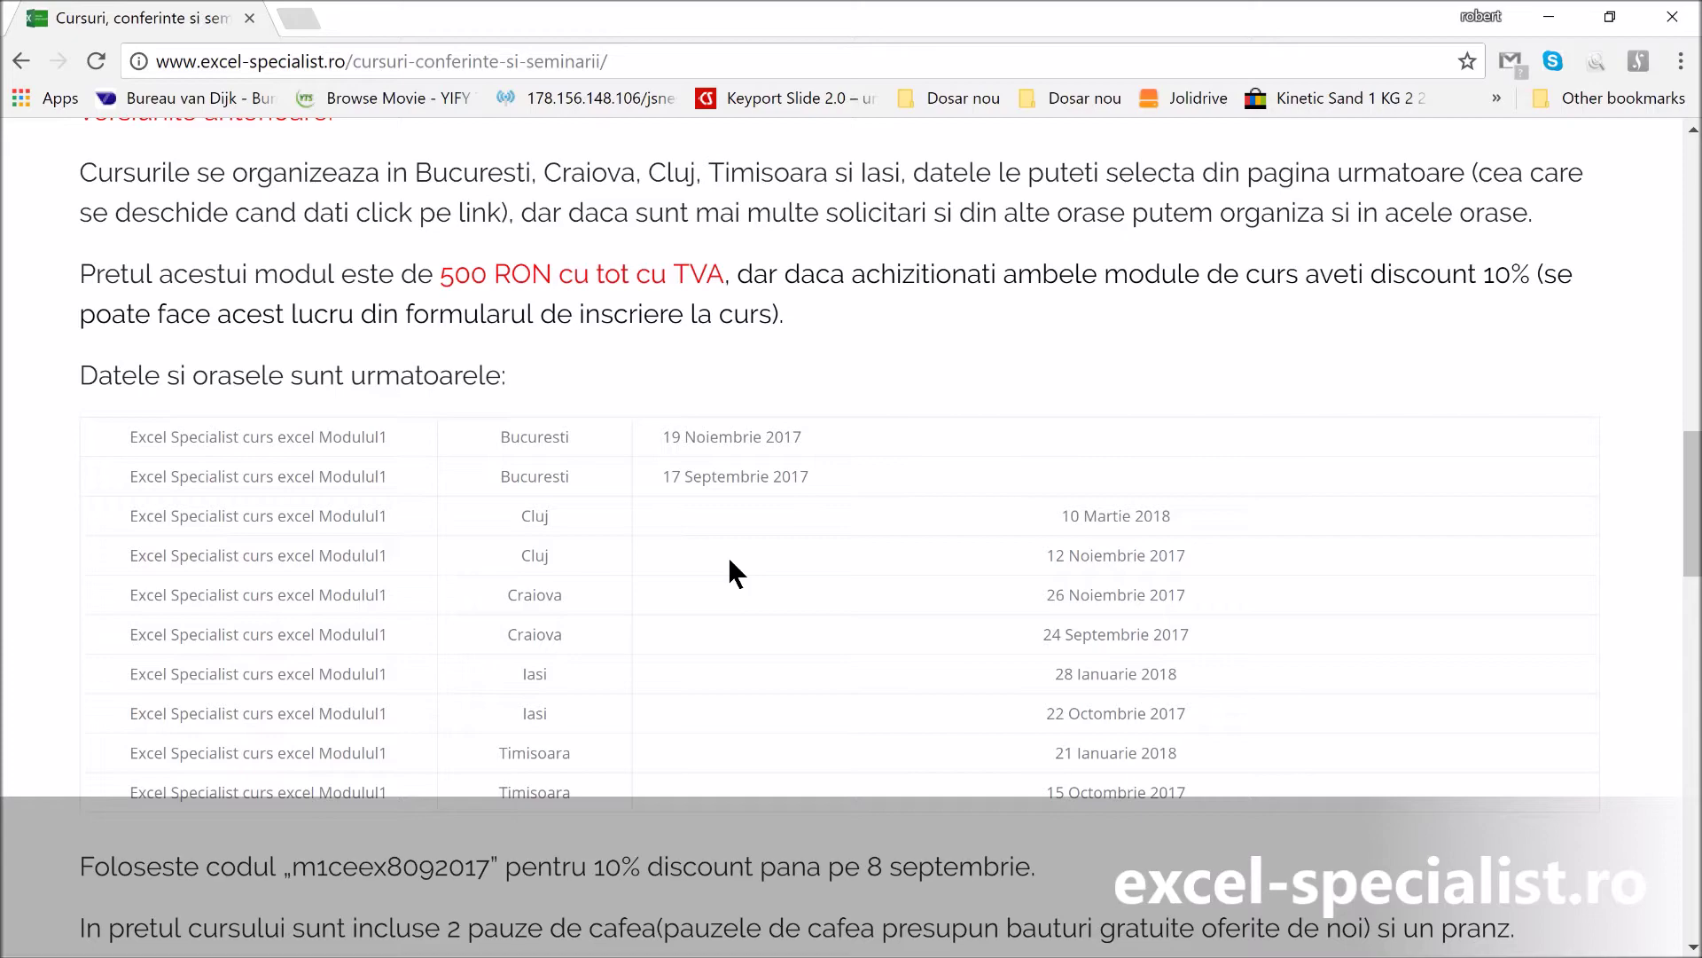
{"action": "scroll", "coordinate": [729, 572], "scroll_direction": "down", "scroll_amount": 6}
{"action": "scroll", "coordinate": [729, 572], "scroll_direction": "up", "scroll_amount": 2}
{"action": "scroll", "coordinate": [728, 572], "scroll_direction": "up", "scroll_amount": 10}
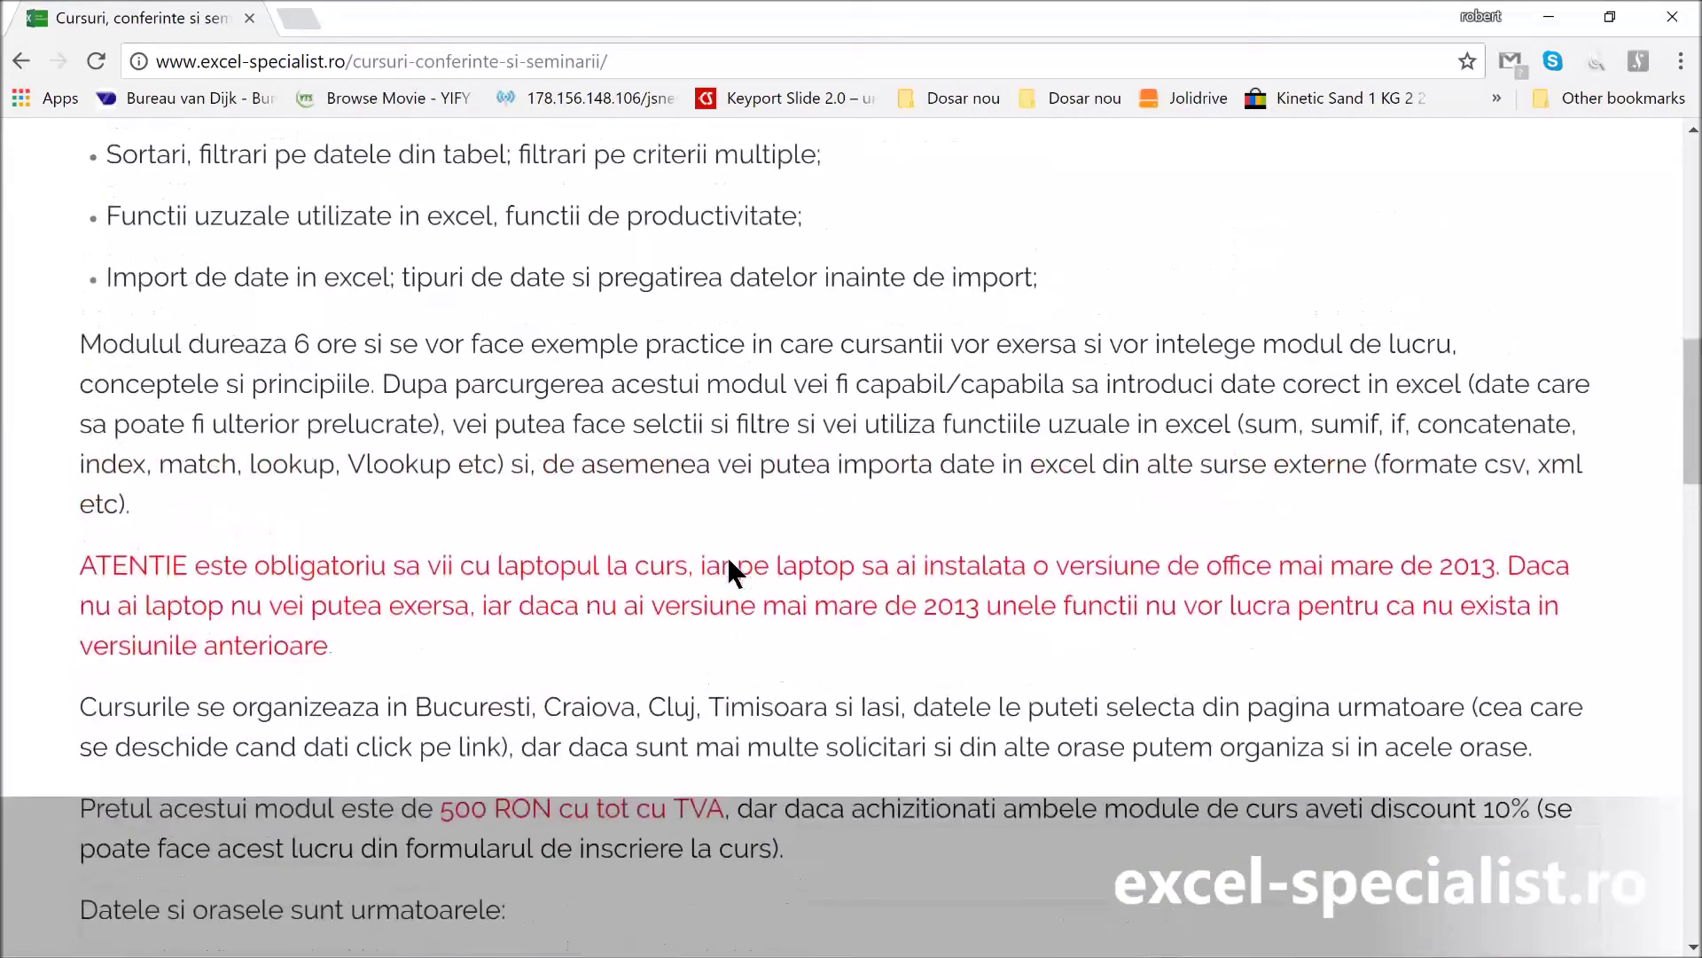
{"action": "scroll", "coordinate": [729, 572], "scroll_direction": "up", "scroll_amount": 9}
{"action": "scroll", "coordinate": [729, 572], "scroll_direction": "up", "scroll_amount": 3}
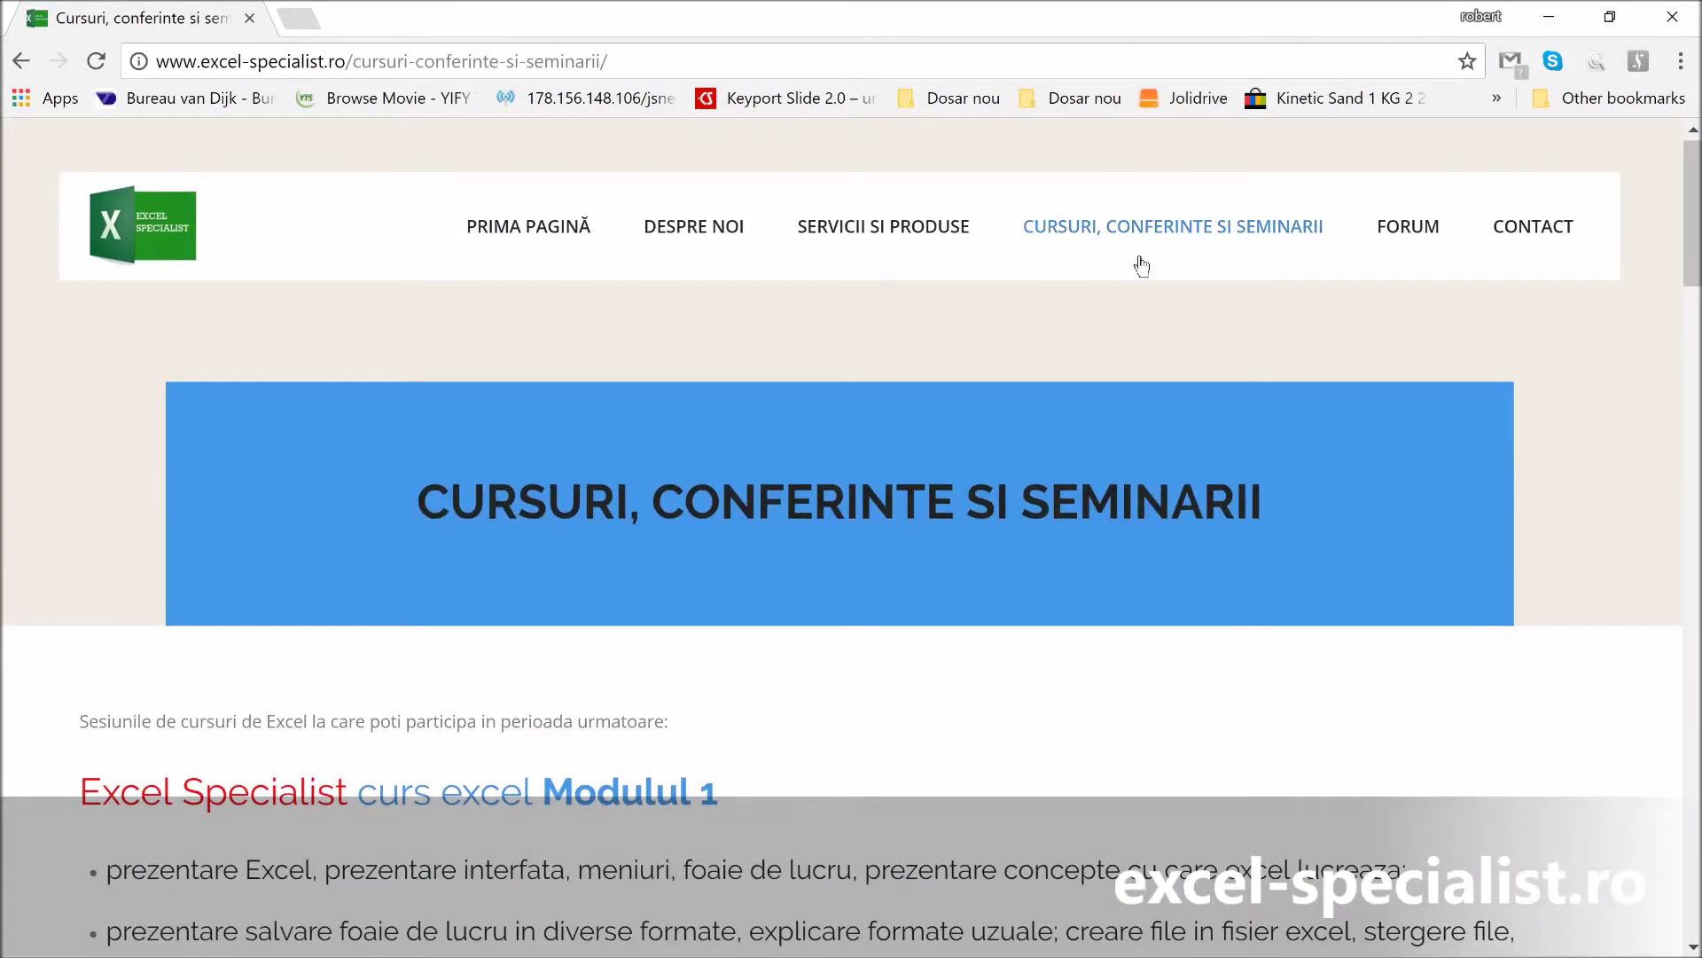
{"action": "scroll", "coordinate": [864, 690], "scroll_direction": "down", "scroll_amount": 4}
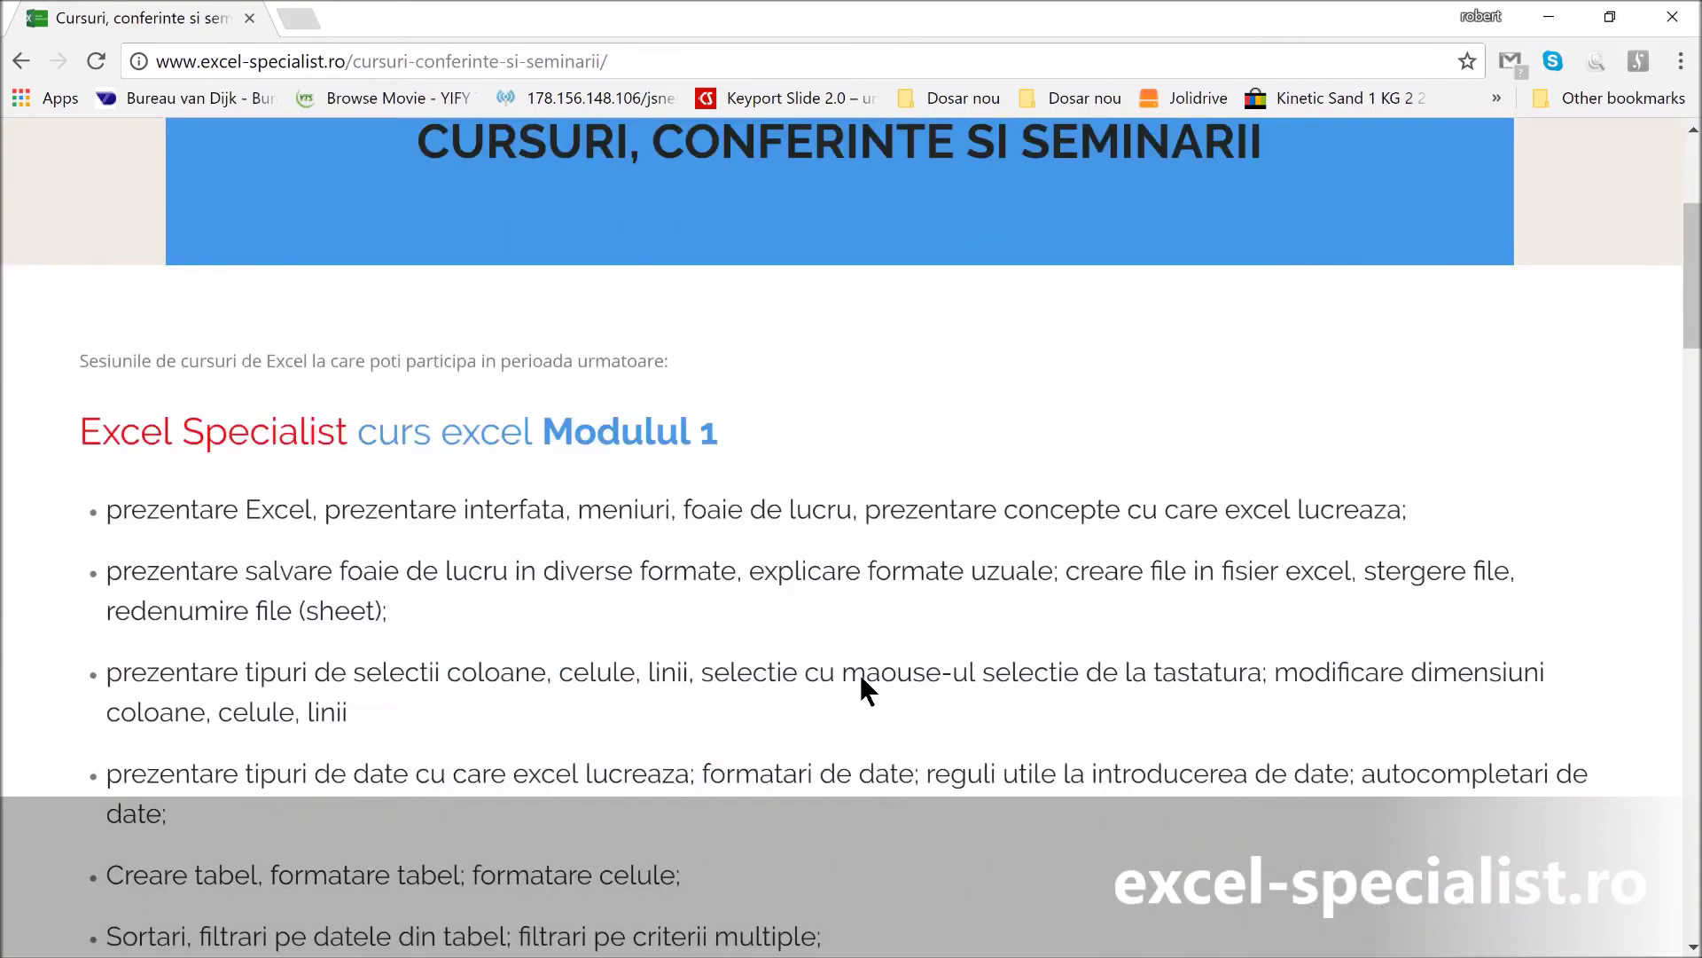
{"action": "scroll", "coordinate": [858, 670], "scroll_direction": "down", "scroll_amount": 1}
{"action": "scroll", "coordinate": [855, 674], "scroll_direction": "down", "scroll_amount": 4}
{"action": "scroll", "coordinate": [843, 665], "scroll_direction": "down", "scroll_amount": 3}
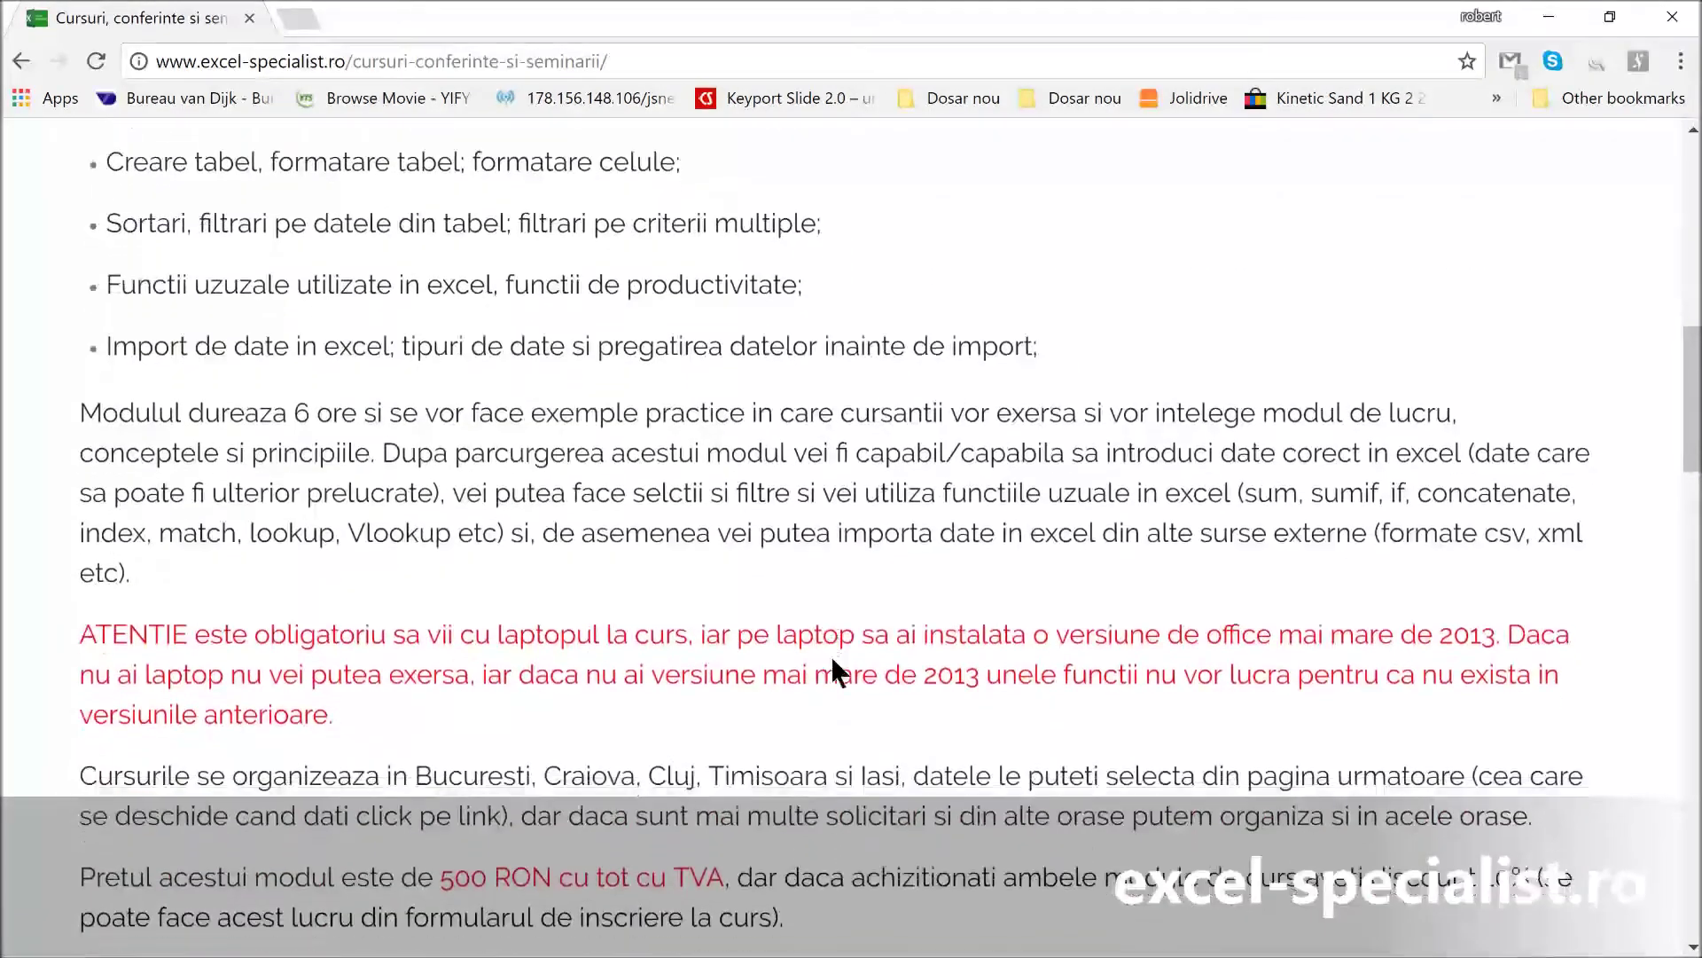
{"action": "scroll", "coordinate": [827, 651], "scroll_direction": "down", "scroll_amount": 5}
{"action": "scroll", "coordinate": [827, 652], "scroll_direction": "down", "scroll_amount": 3}
{"action": "scroll", "coordinate": [827, 652], "scroll_direction": "down", "scroll_amount": 2}
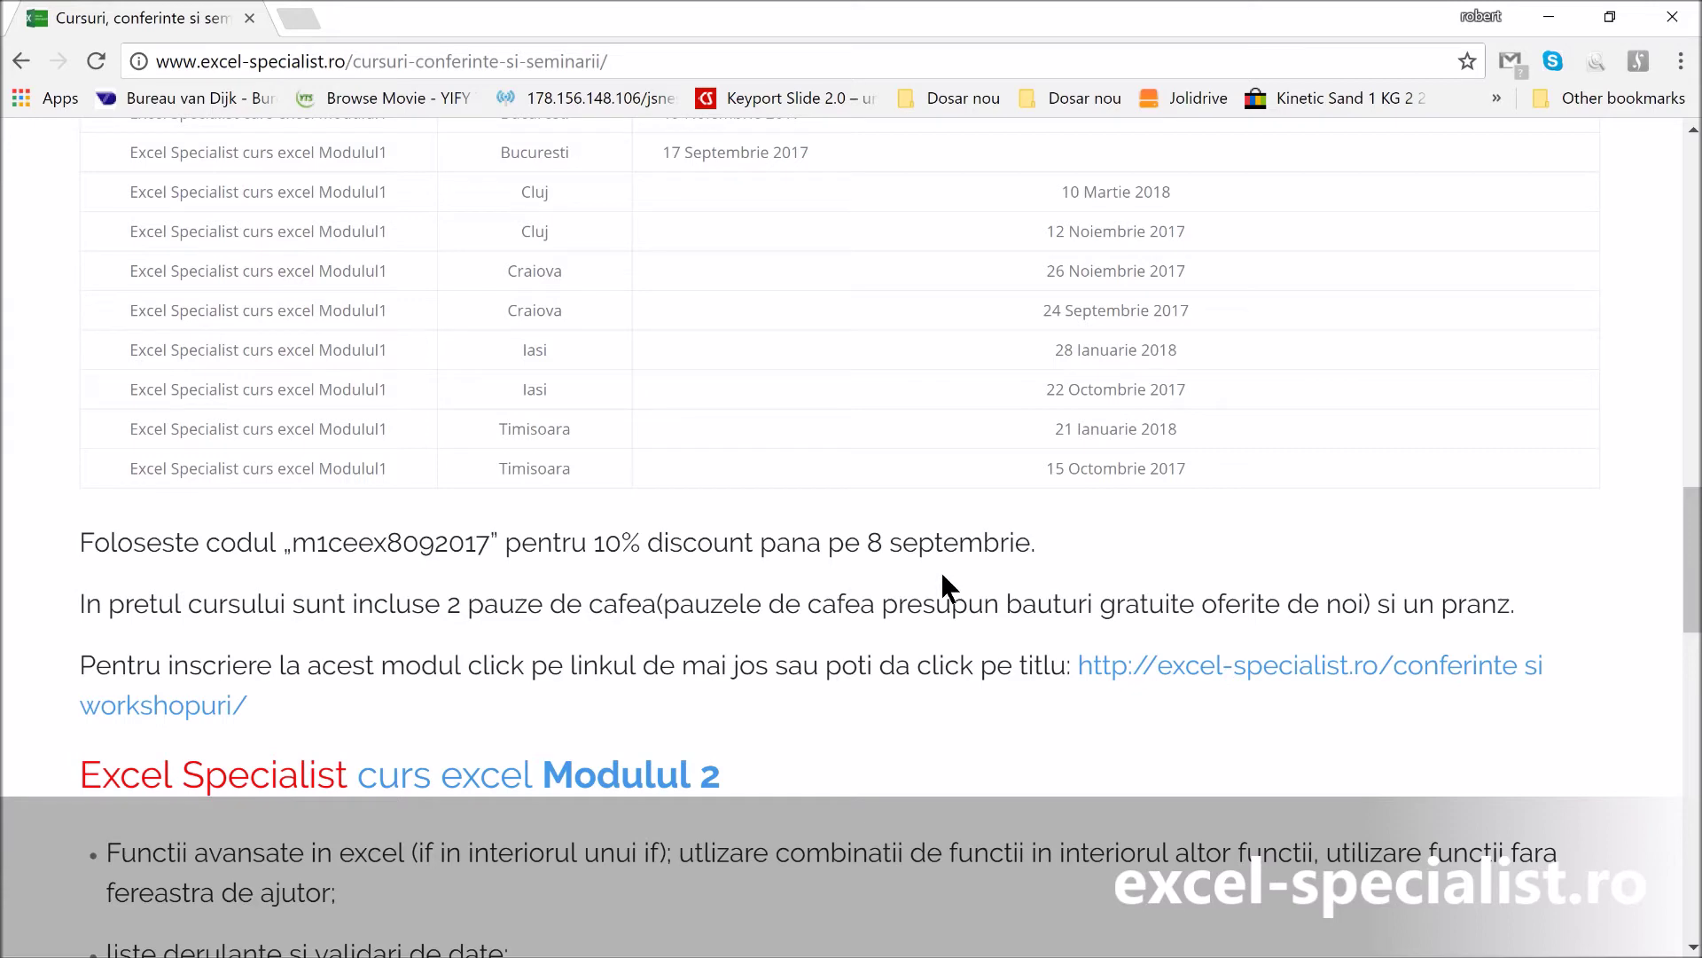
{"action": "scroll", "coordinate": [941, 581], "scroll_direction": "up", "scroll_amount": 10}
{"action": "scroll", "coordinate": [942, 581], "scroll_direction": "up", "scroll_amount": 3}
{"action": "scroll", "coordinate": [942, 581], "scroll_direction": "up", "scroll_amount": 1}
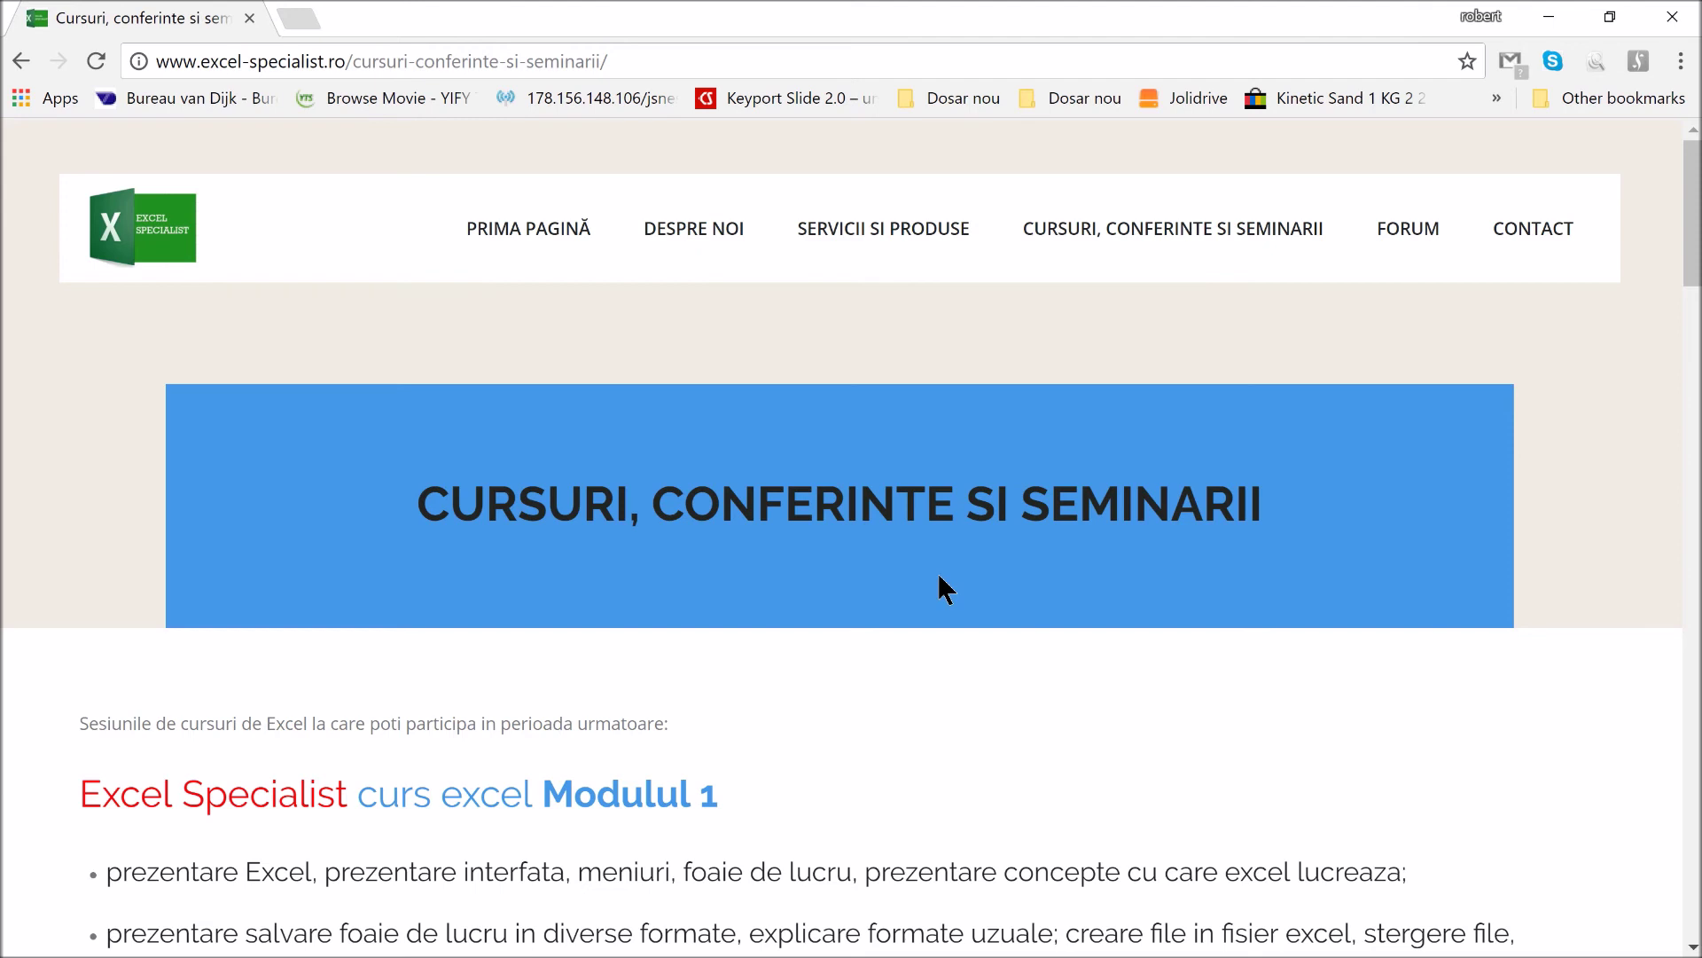
{"action": "mouse_move", "coordinate": [1300, 947]}
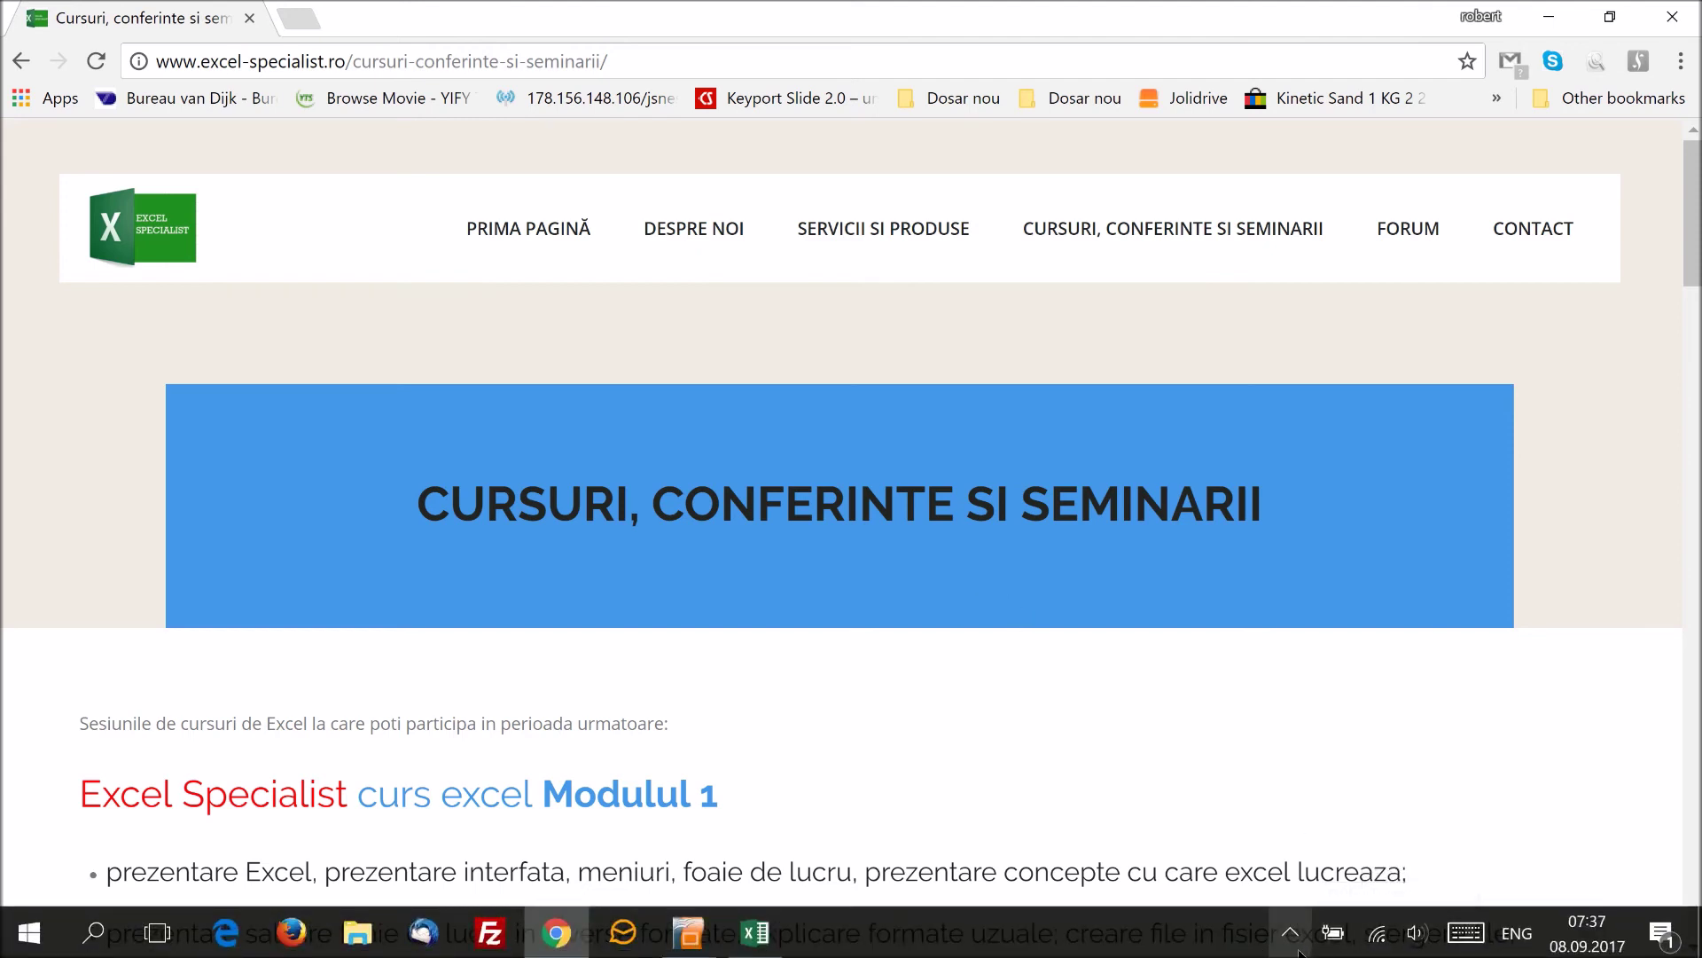
{"action": "left_click", "coordinate": [1297, 947]}
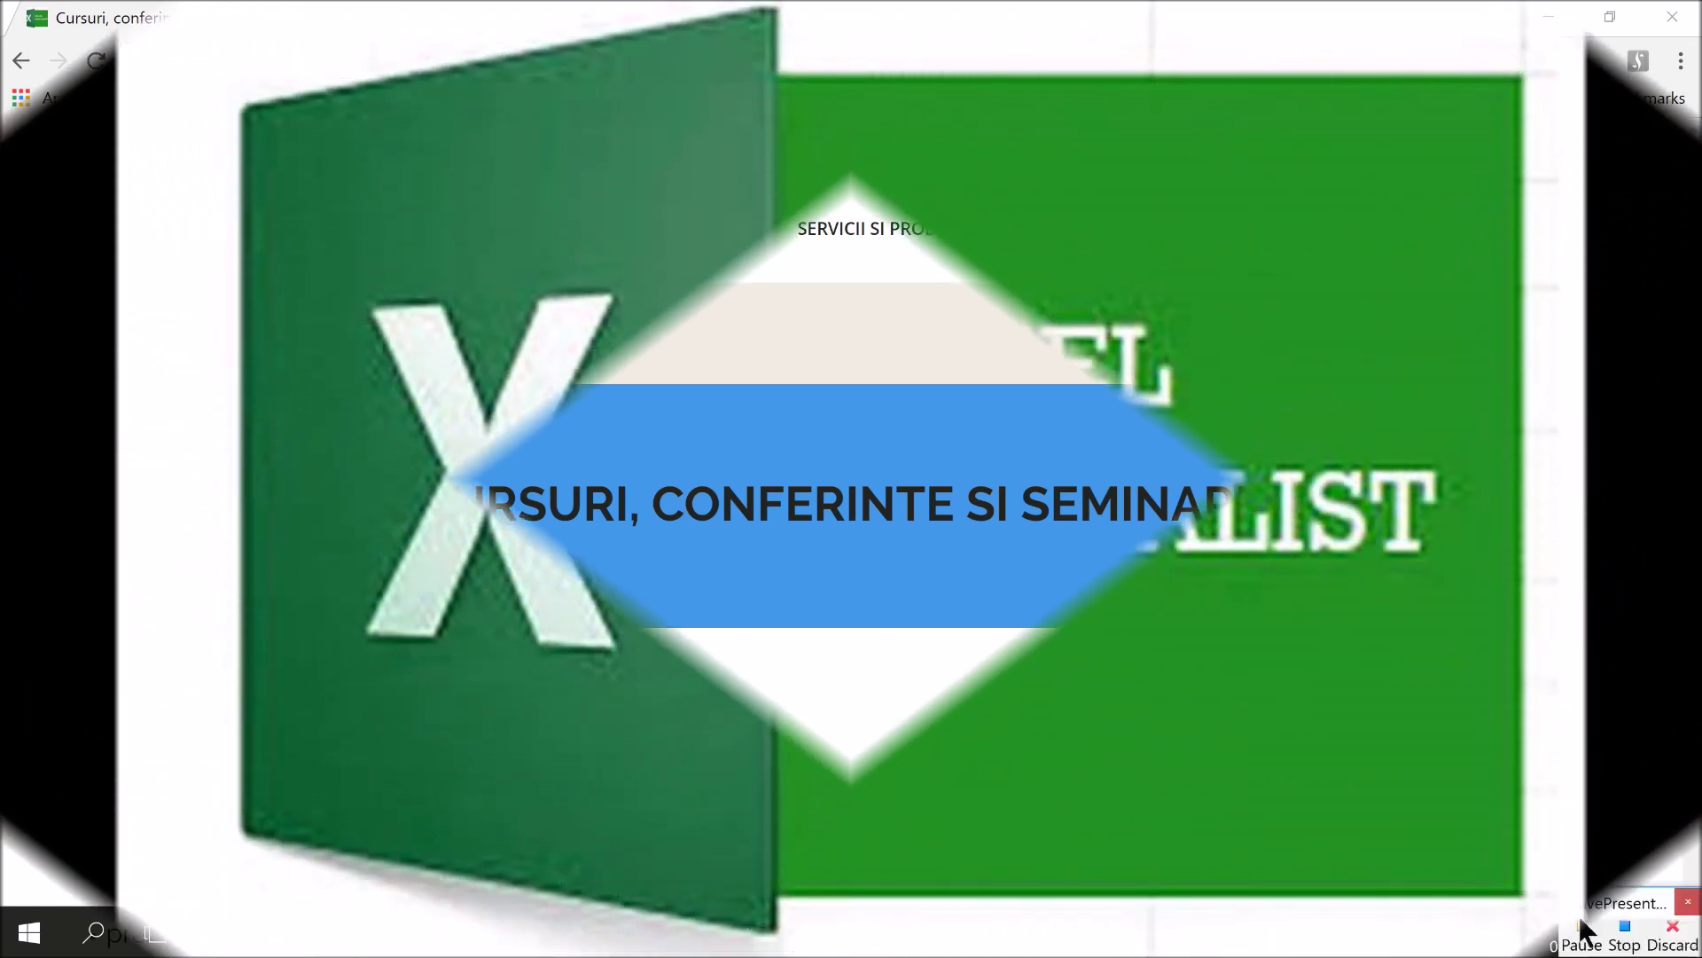